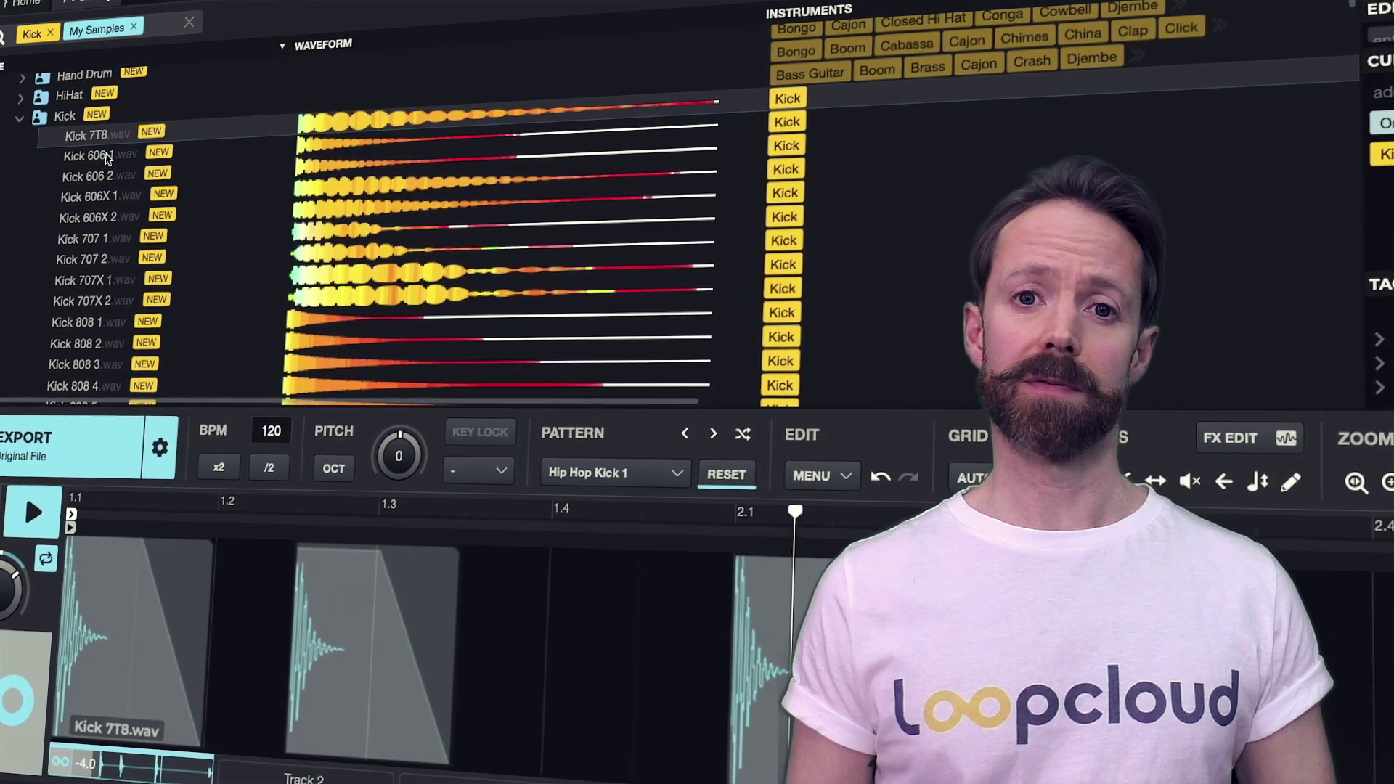
Step: Audition Kick 606 1, 606 2 and 606X 1, stepping the pattern through Hip Hop Kick 2, 3 and 4
{"action": "left_click", "coordinate": [110, 157]}
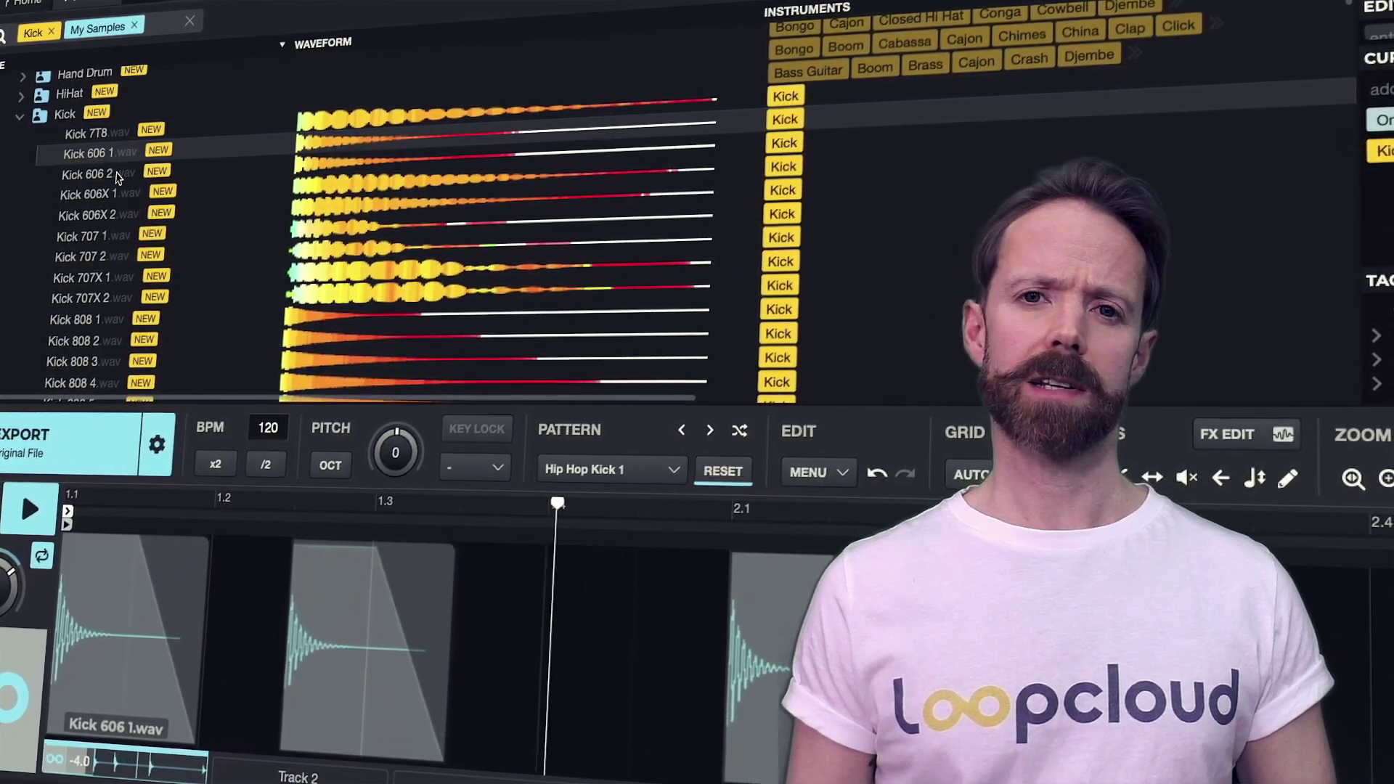
{"action": "key", "text": "Down"}
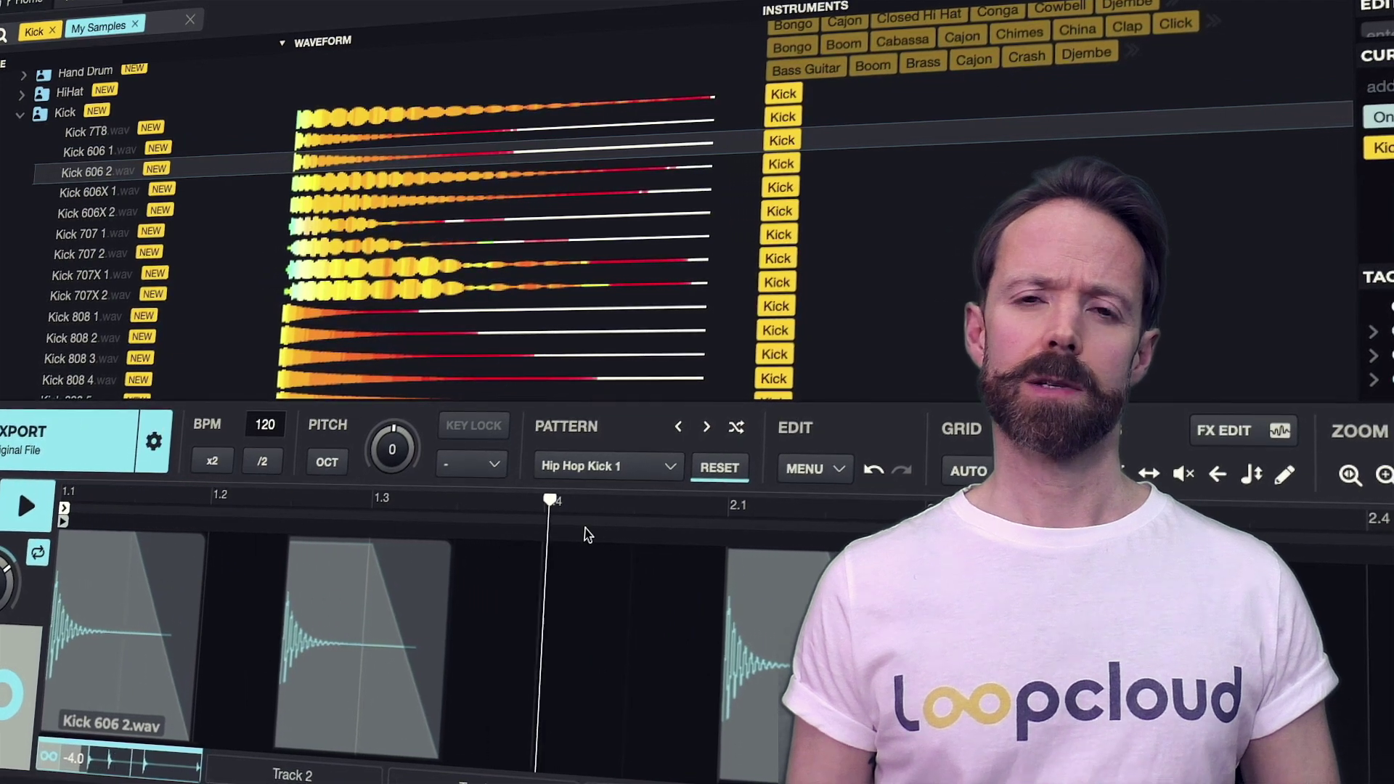
{"action": "left_click", "coordinate": [707, 428]}
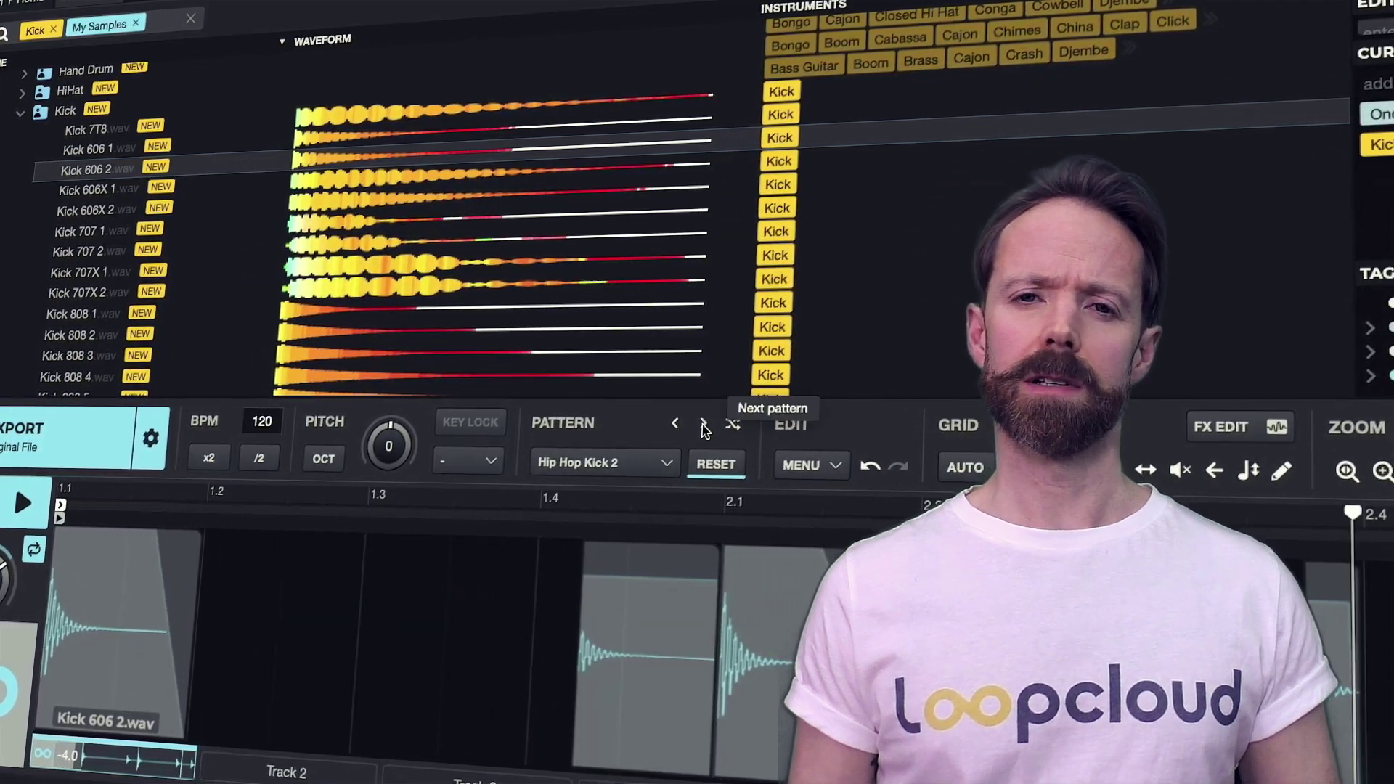
{"action": "left_click", "coordinate": [705, 429]}
{"action": "left_click", "coordinate": [701, 428]}
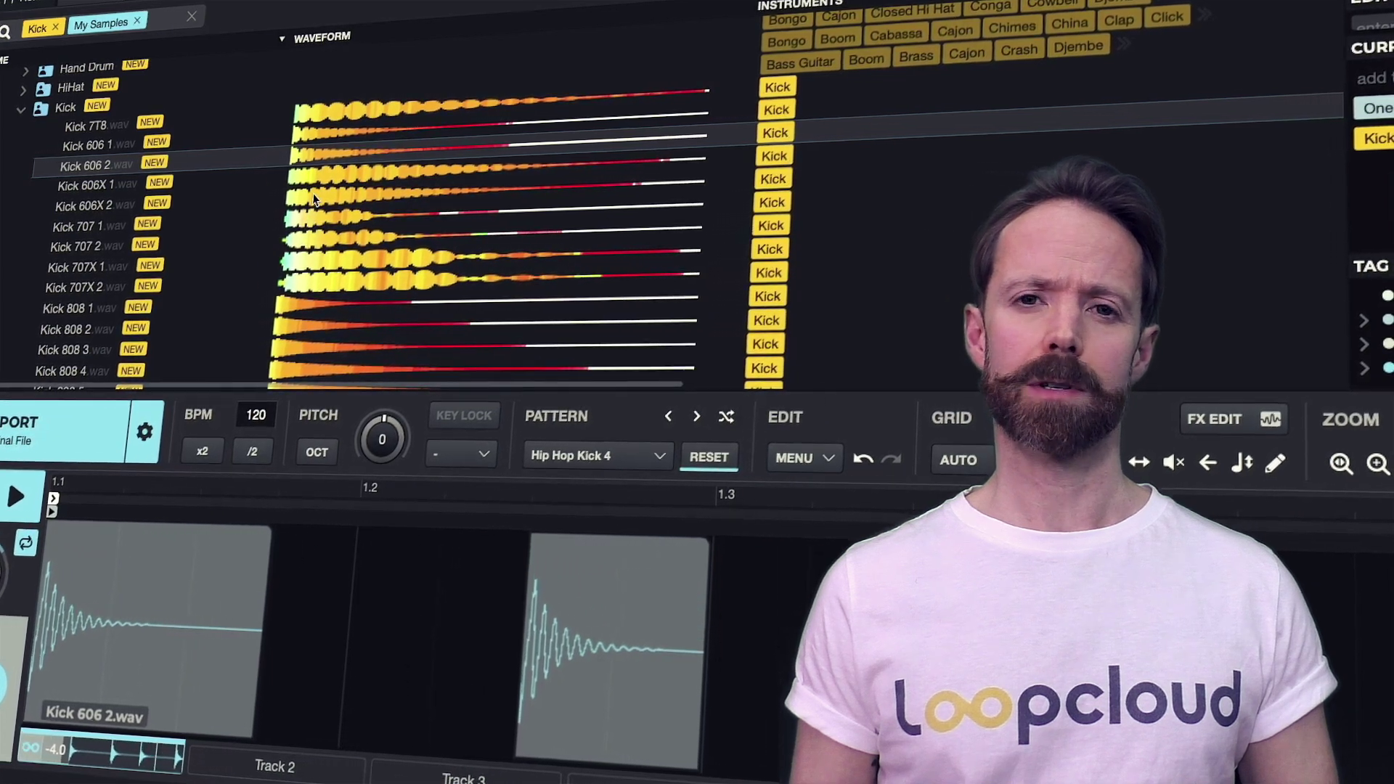
{"action": "left_click", "coordinate": [378, 186]}
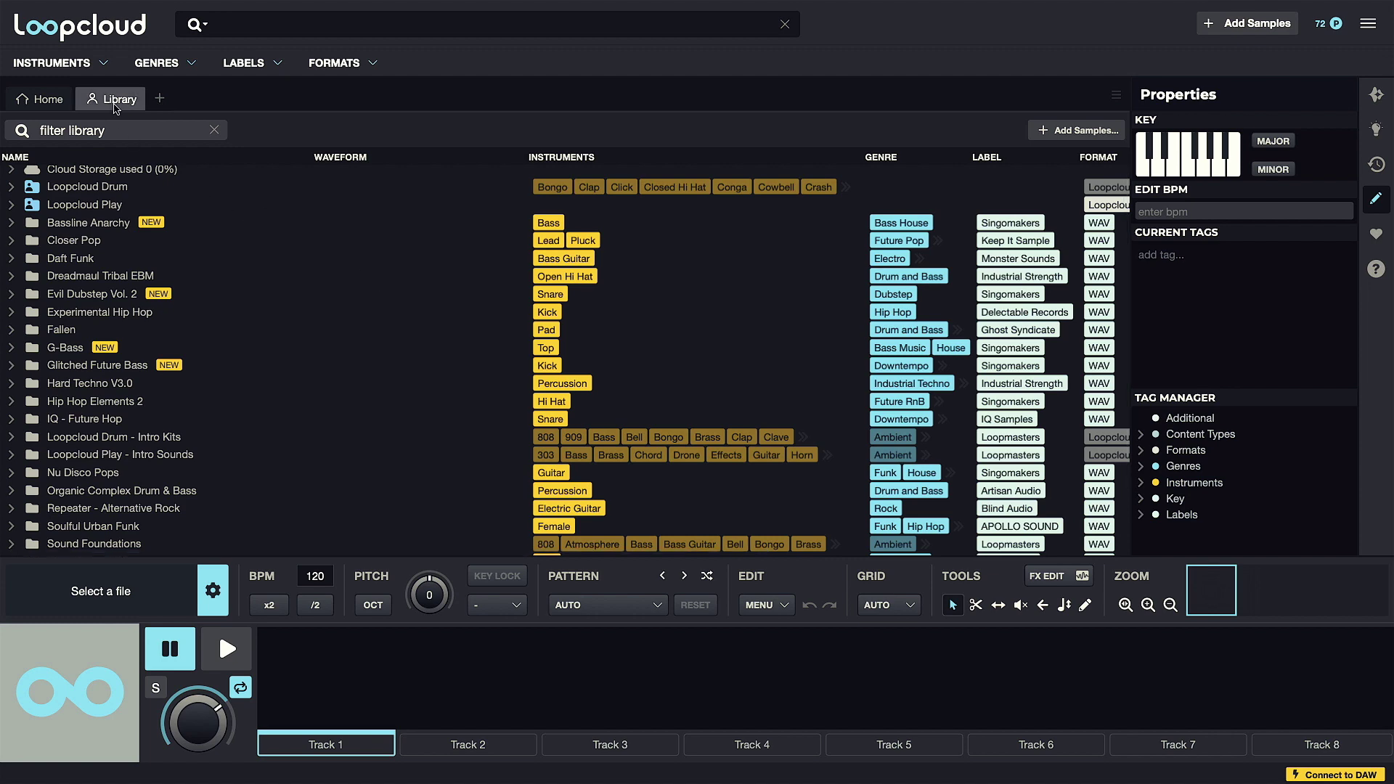
Step: Go from Home back to the Library list and start Add Samples to browse the disk
{"action": "left_click", "coordinate": [43, 99]}
{"action": "left_click", "coordinate": [109, 102]}
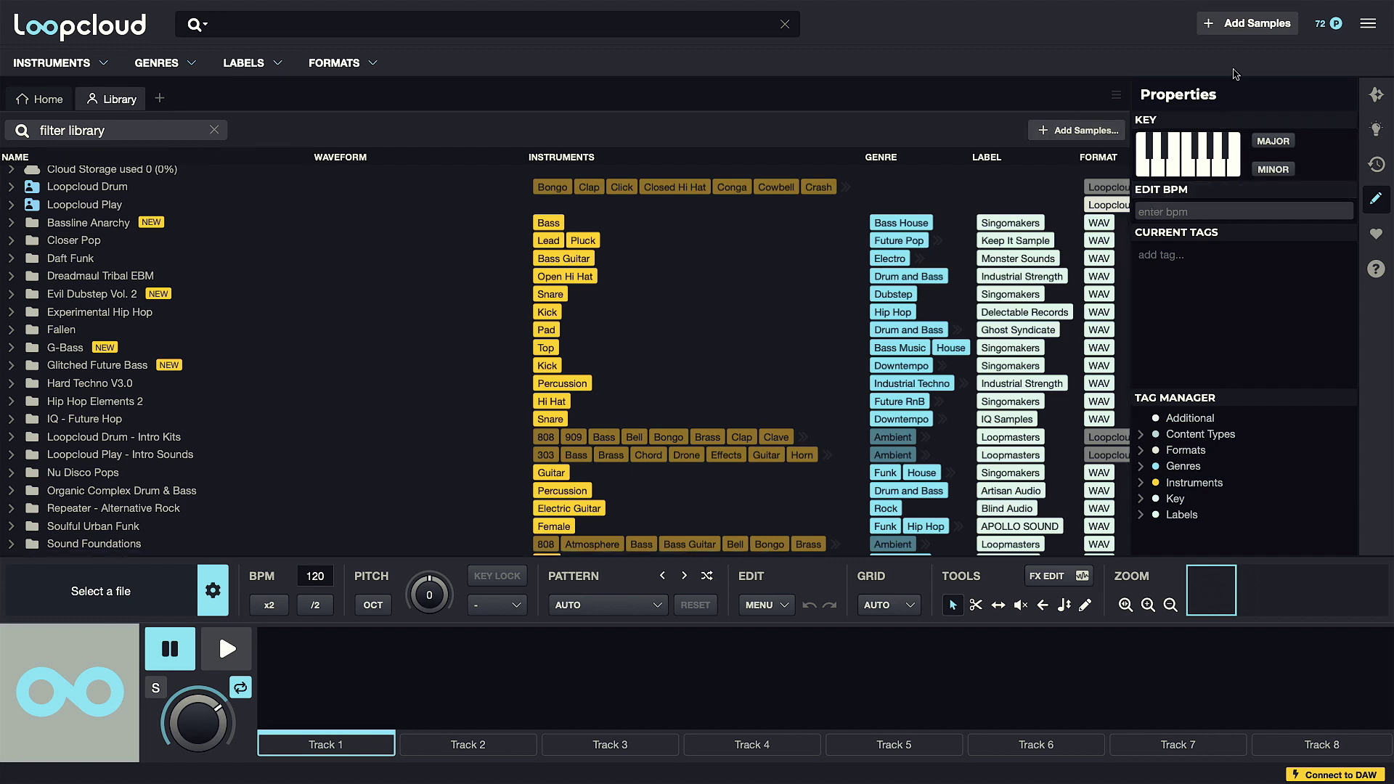
{"action": "left_click", "coordinate": [1244, 25]}
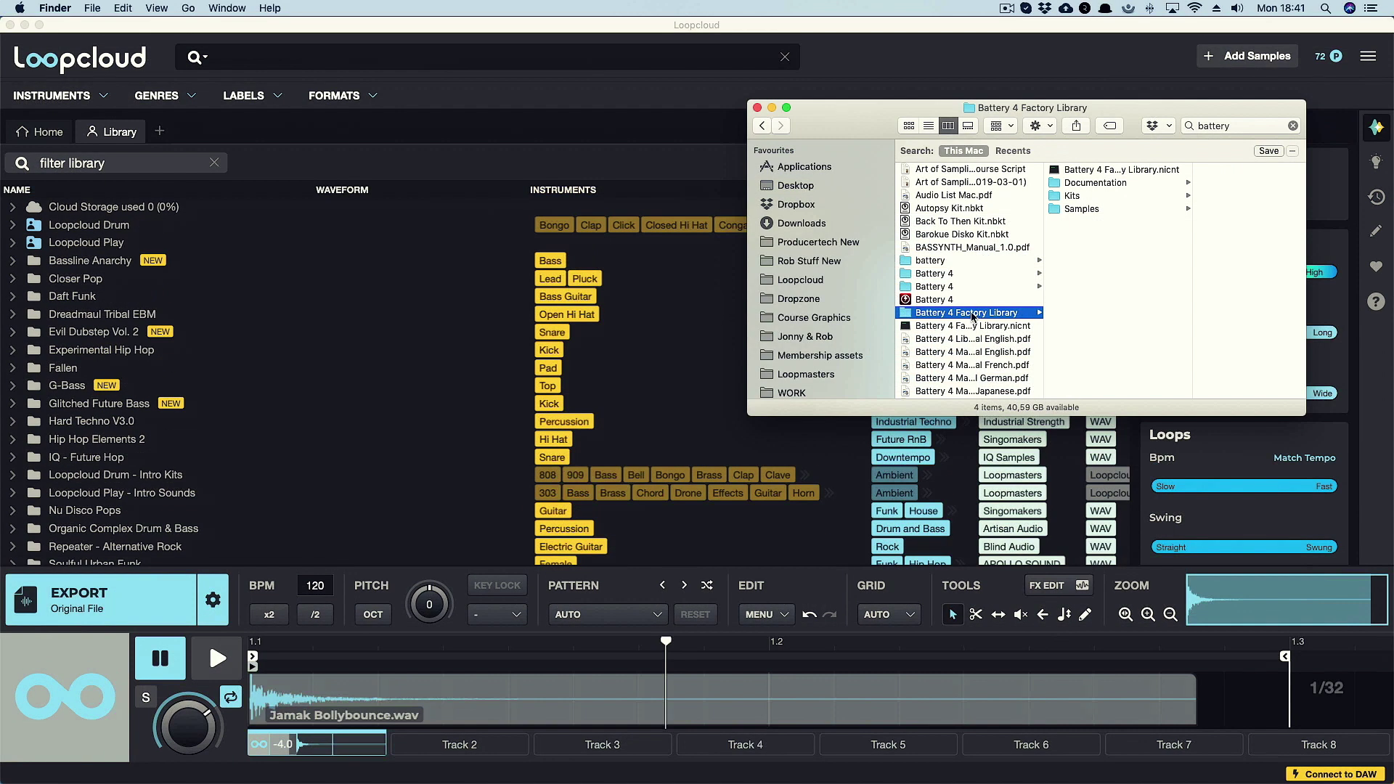
Step: Drag the Battery 4 Factory Library folder into the library and confirm adding it as user content
{"action": "left_click_drag", "start_coordinate": [975, 317], "coordinate": [434, 347]}
{"action": "left_click", "coordinate": [668, 428]}
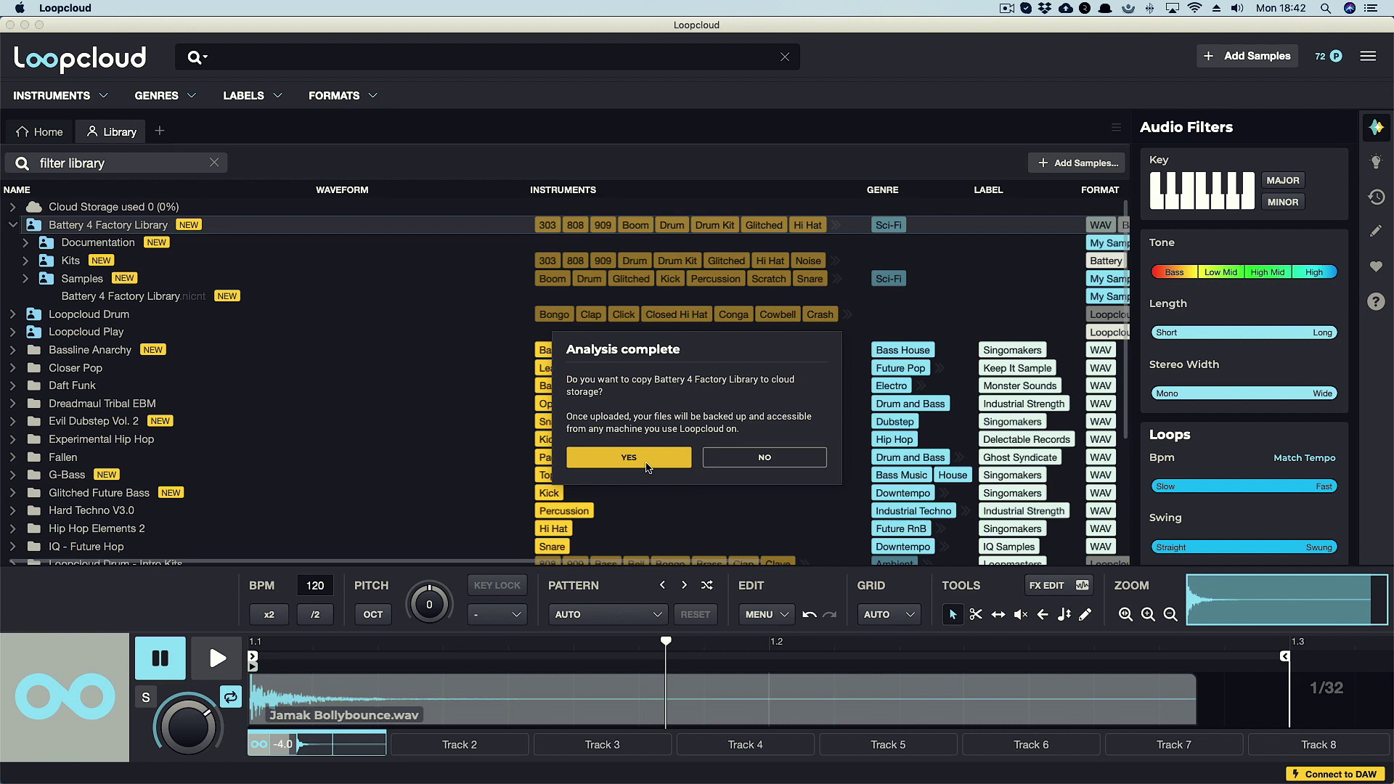
Step: Decline the cloud copy, then browse Battery 4 Factory Library > Samples > Drums, peeking into Clap and Wooden
{"action": "left_click", "coordinate": [781, 465]}
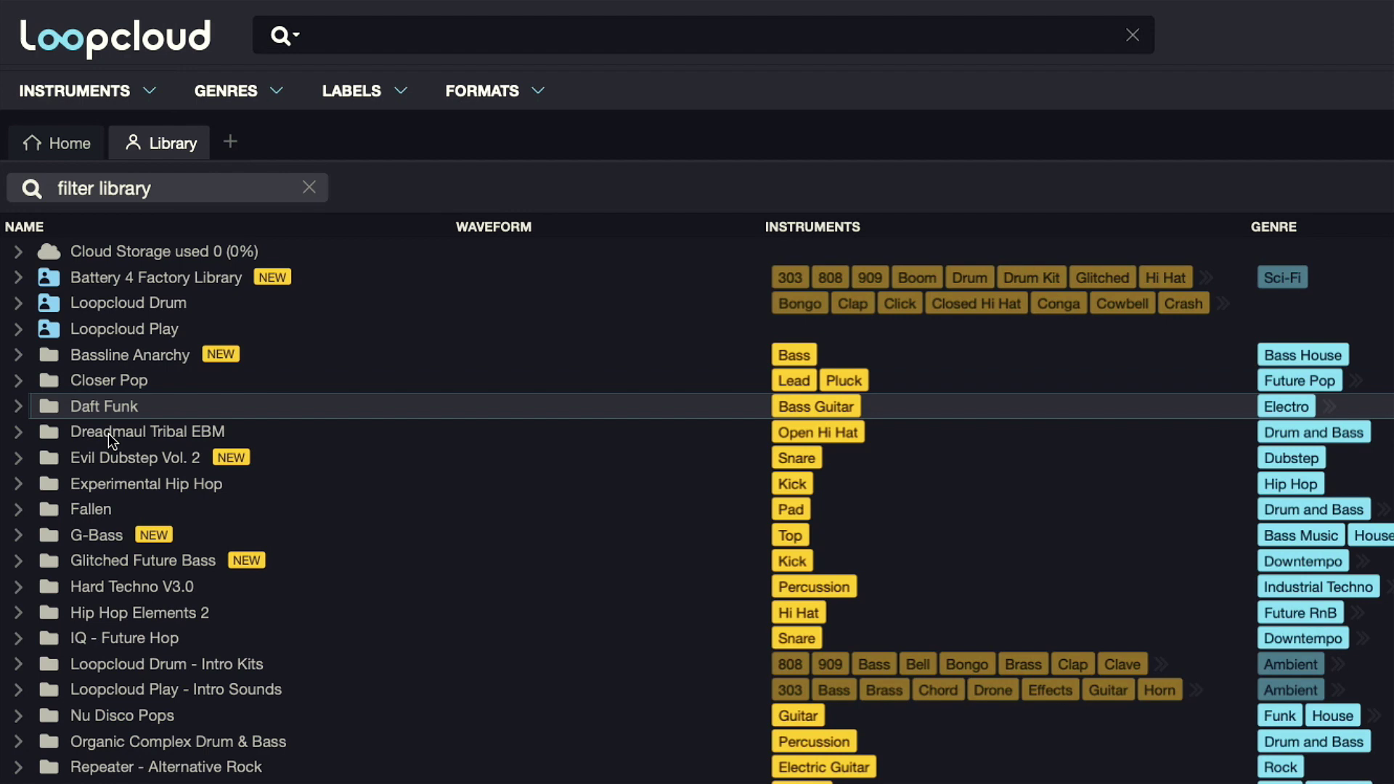
{"action": "left_click", "coordinate": [18, 277]}
{"action": "left_click", "coordinate": [35, 356]}
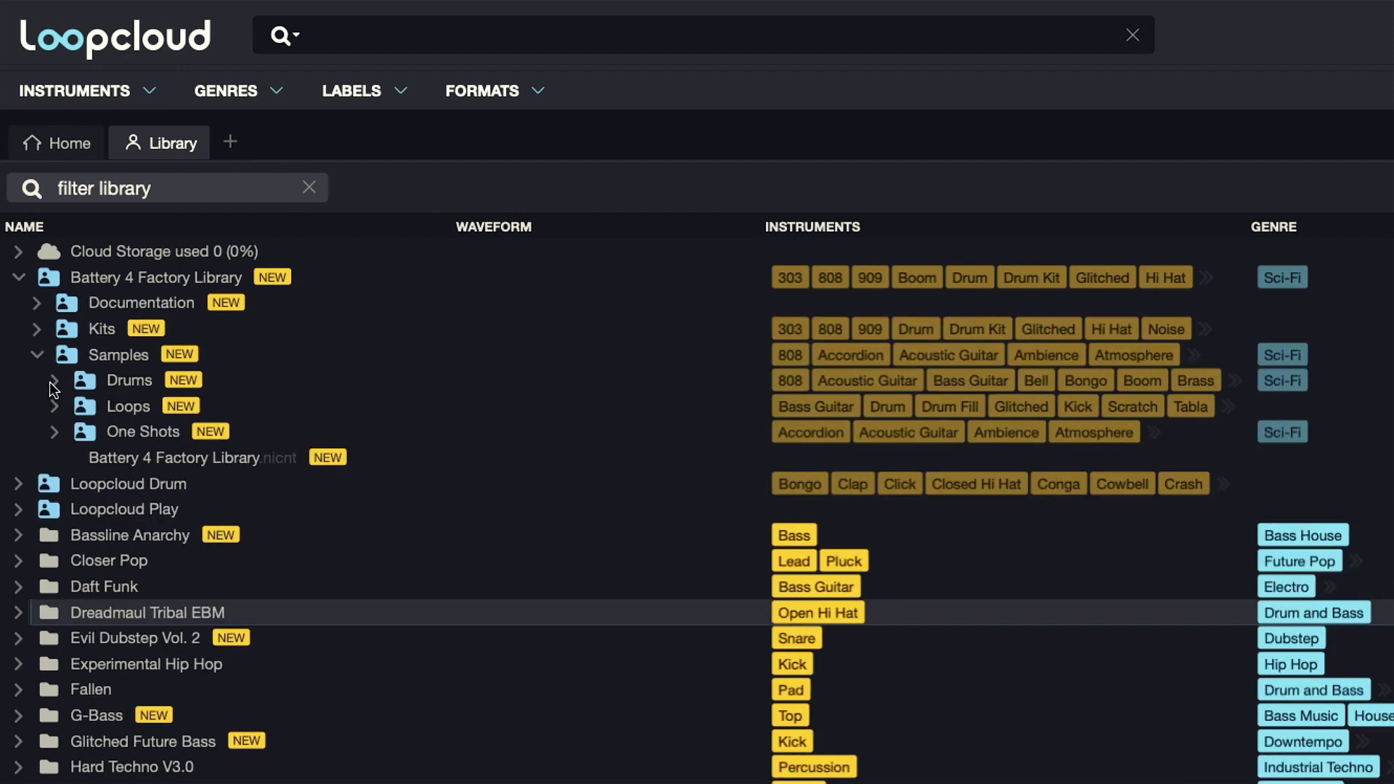
{"action": "left_click", "coordinate": [54, 382]}
{"action": "left_click", "coordinate": [73, 407]}
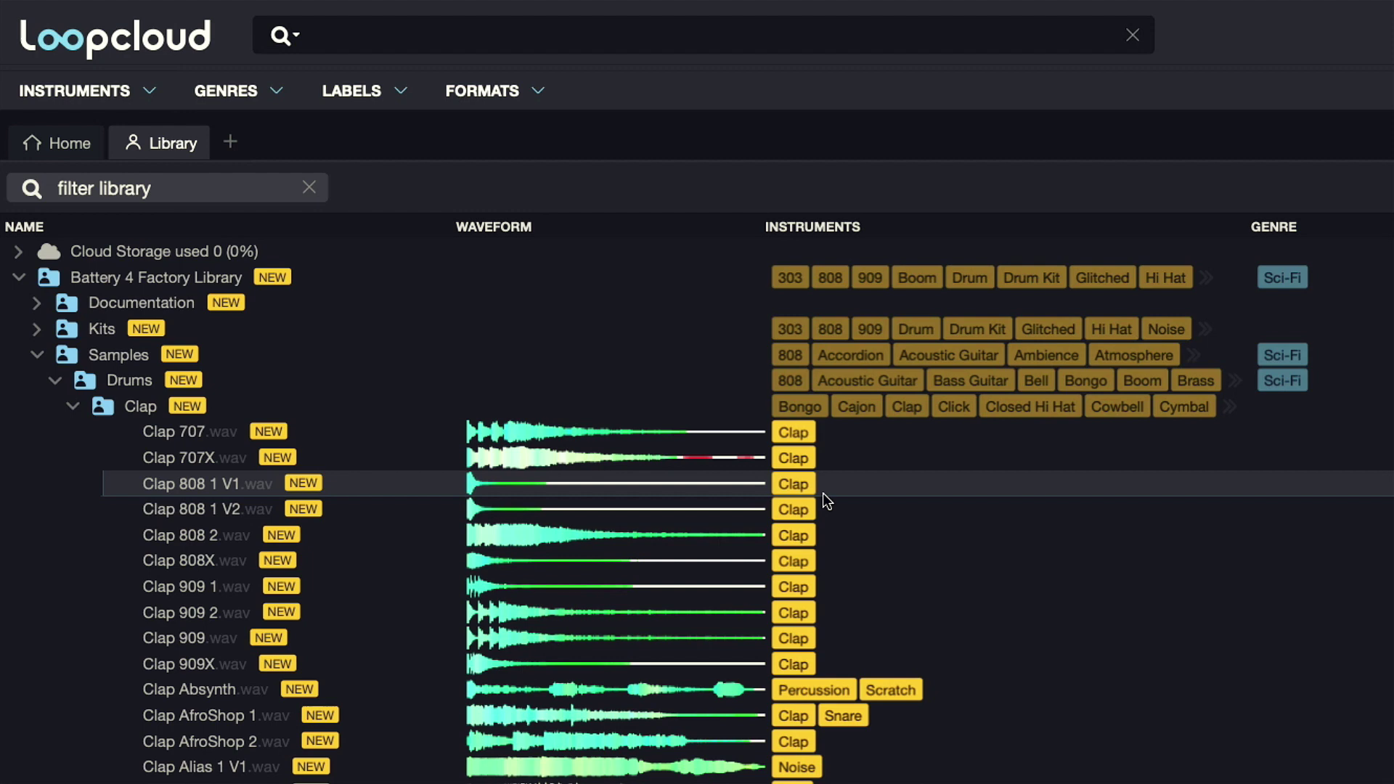
{"action": "left_click", "coordinate": [73, 406]}
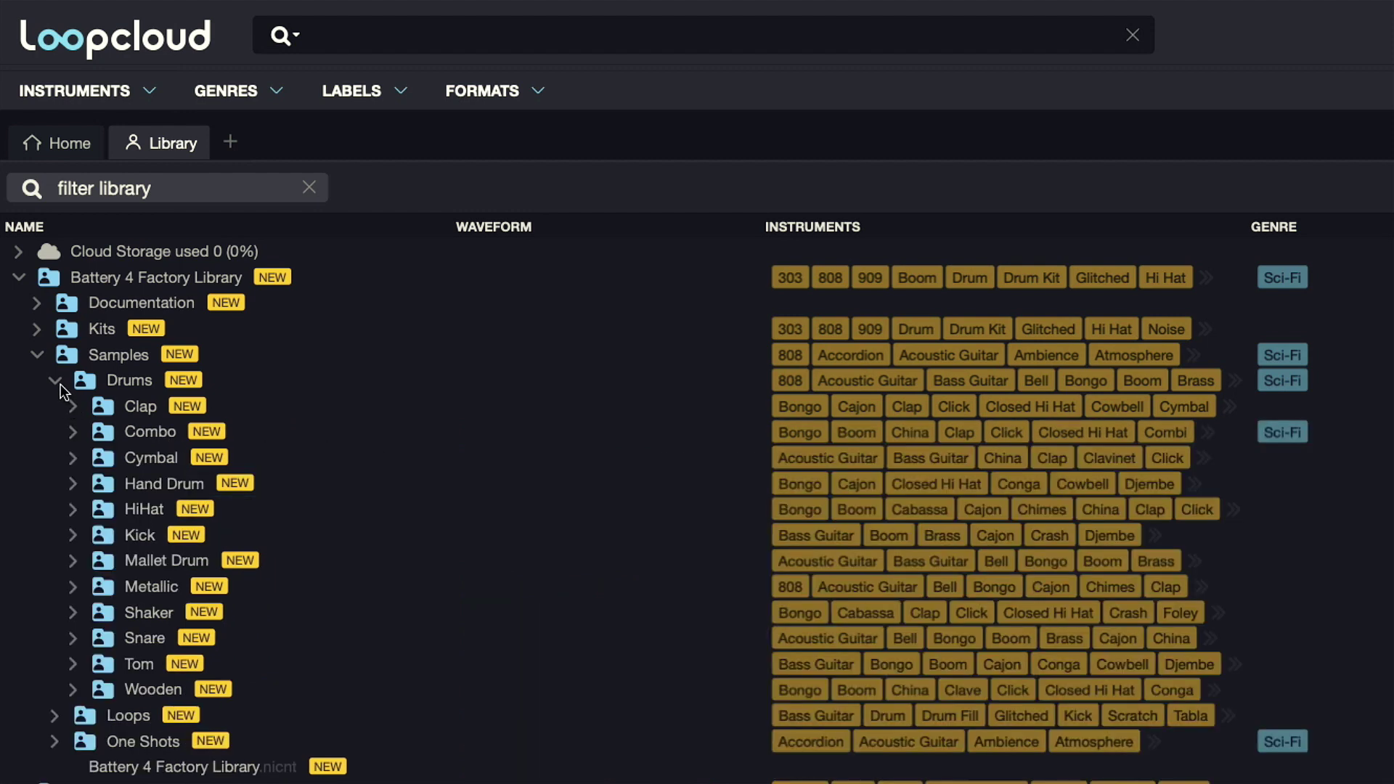
{"action": "left_click", "coordinate": [73, 689]}
{"action": "scroll", "coordinate": [225, 508], "scroll_direction": "down", "scroll_amount": 5}
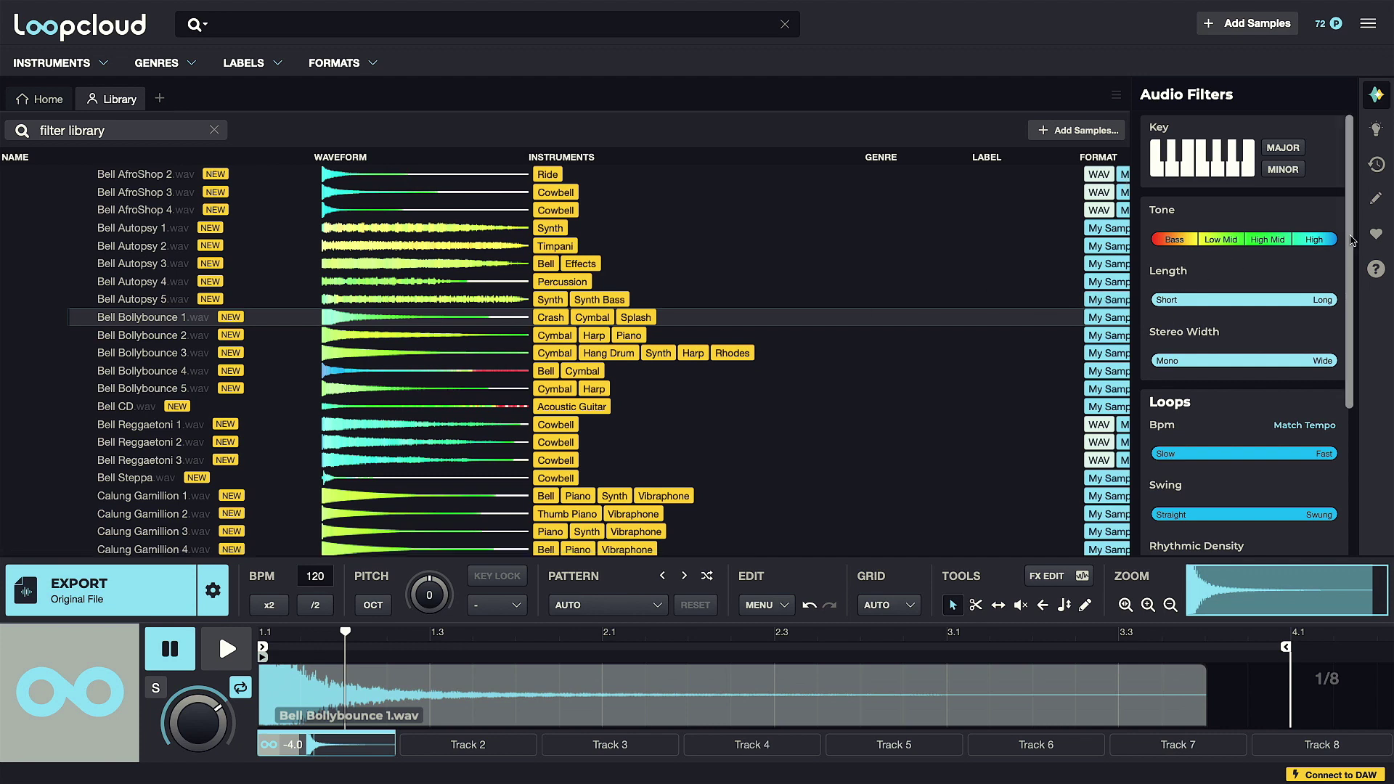
Step: Show the properties panel for Bell Bollybounce 3 and remove its Rhodes and Harp tags
{"action": "left_click", "coordinate": [1375, 200]}
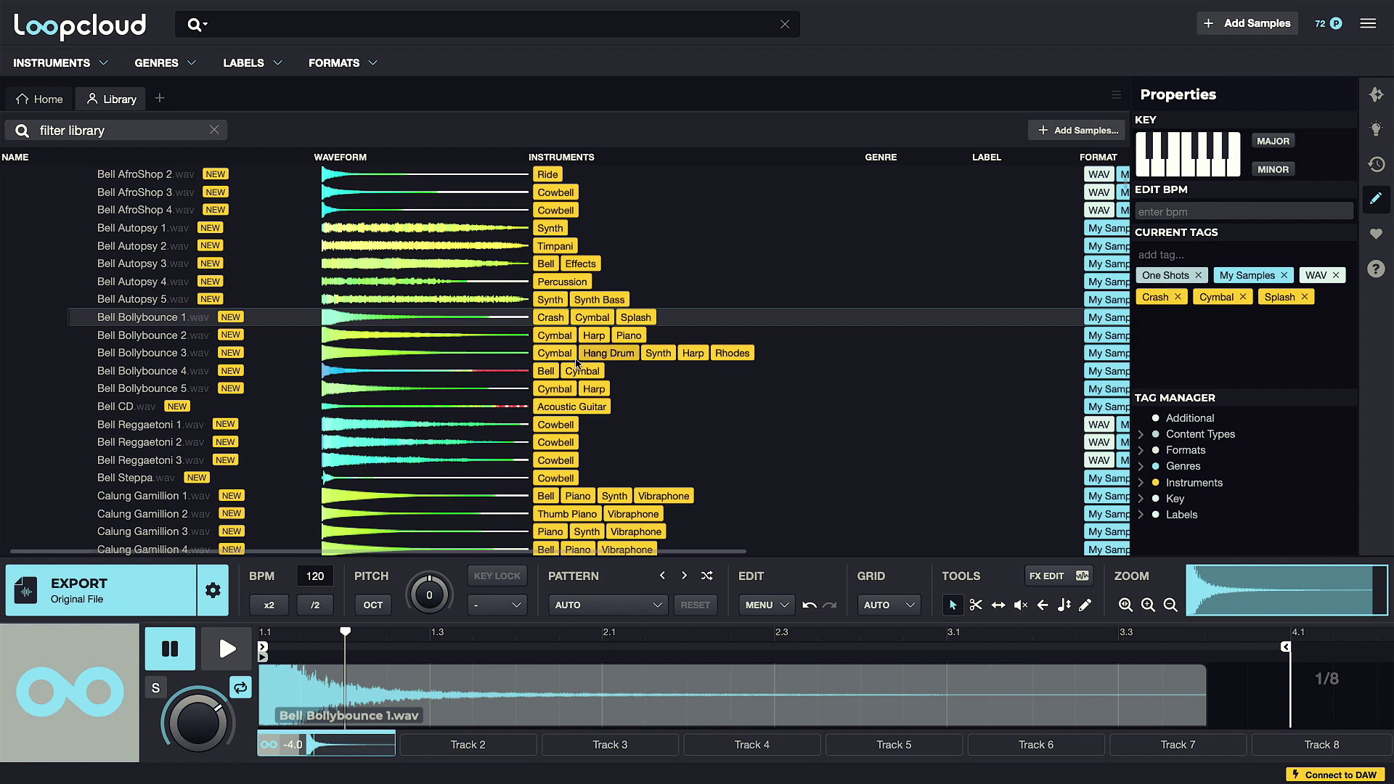
{"action": "left_click", "coordinate": [455, 341]}
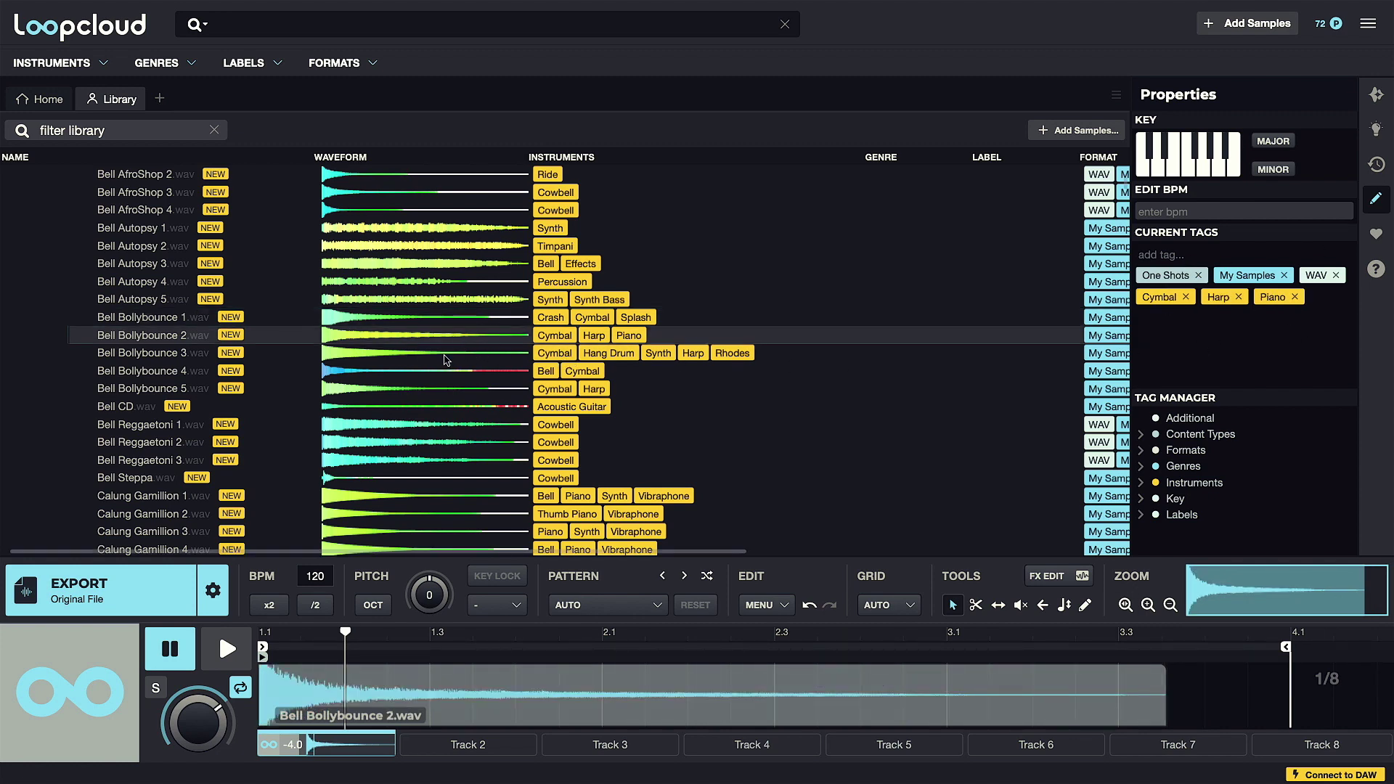
{"action": "left_click", "coordinate": [446, 360]}
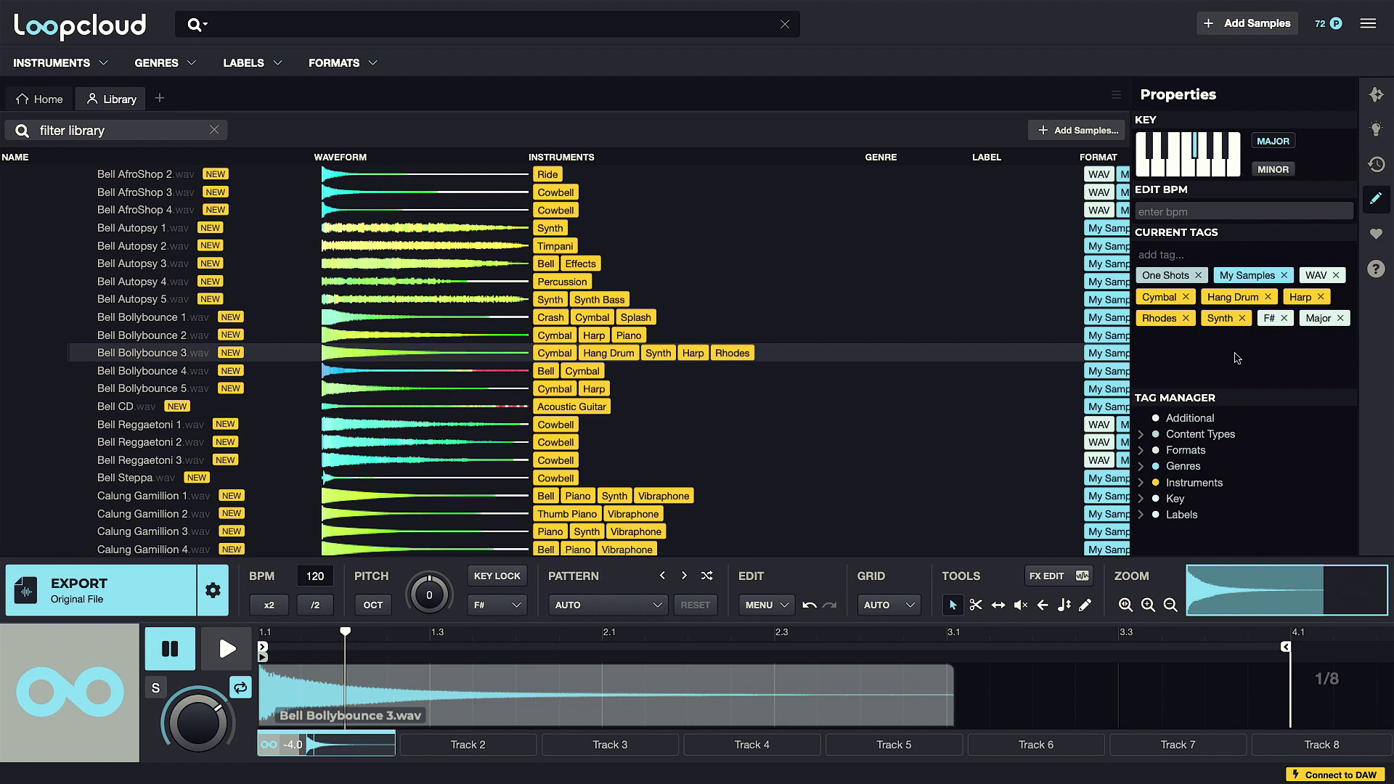
{"action": "left_click", "coordinate": [1184, 319]}
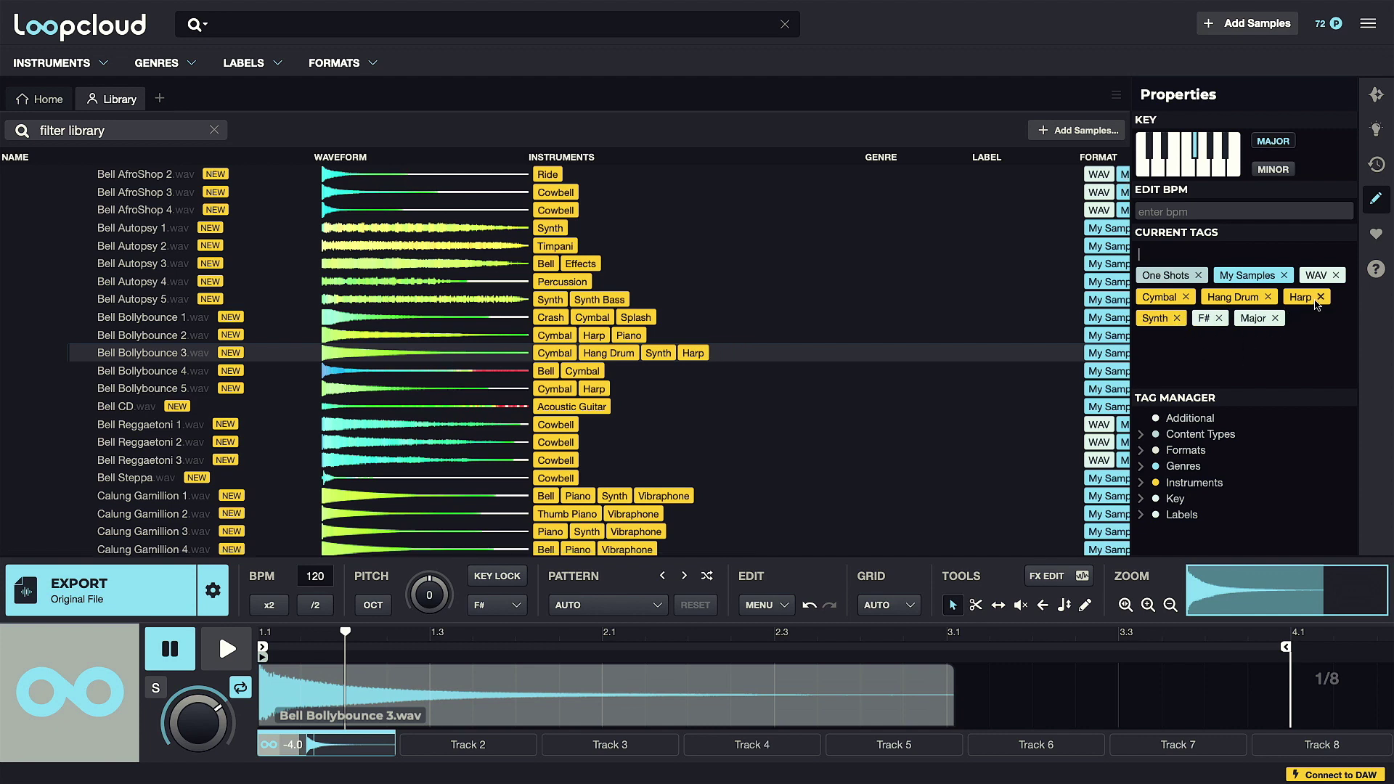
{"action": "left_click", "coordinate": [1320, 297]}
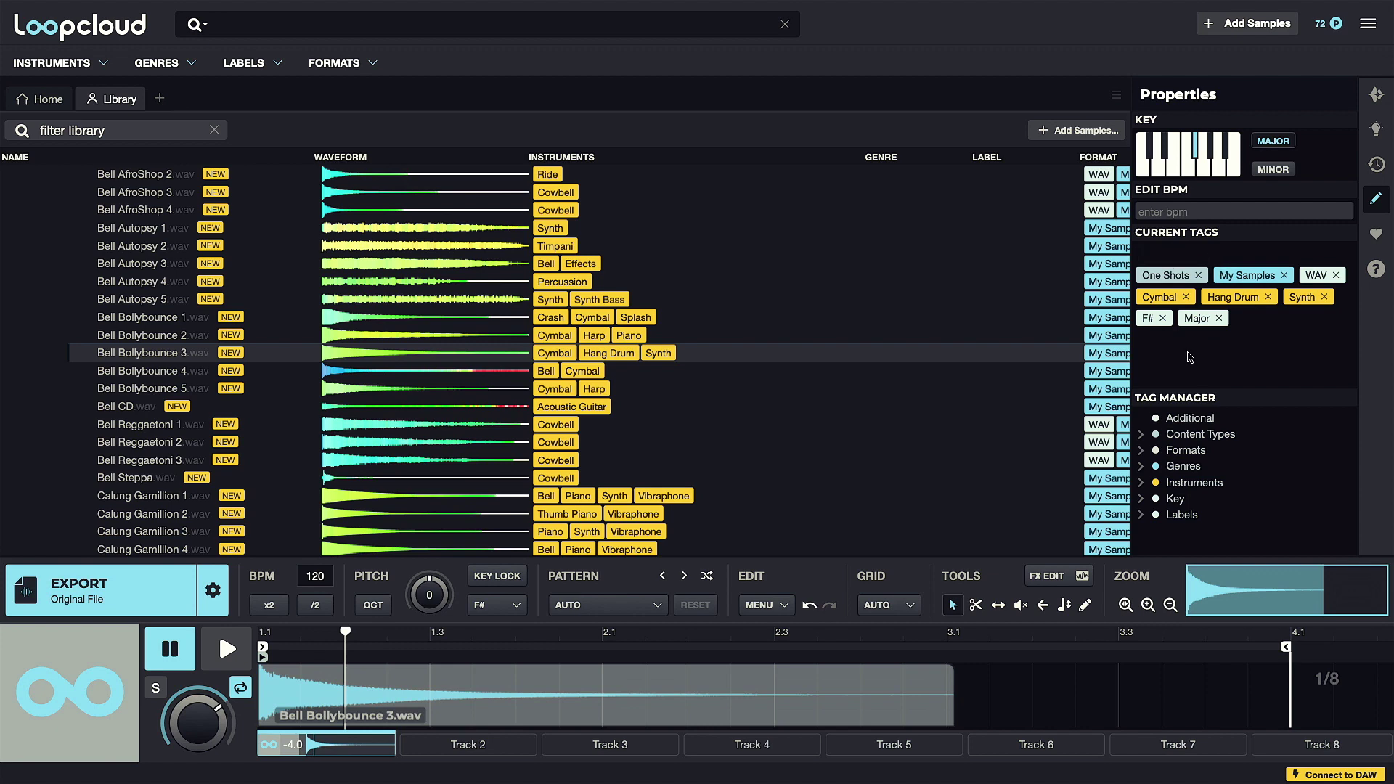
Step: Add a Mallet tag to the sample, then remove it again
{"action": "type", "text": "mall"}
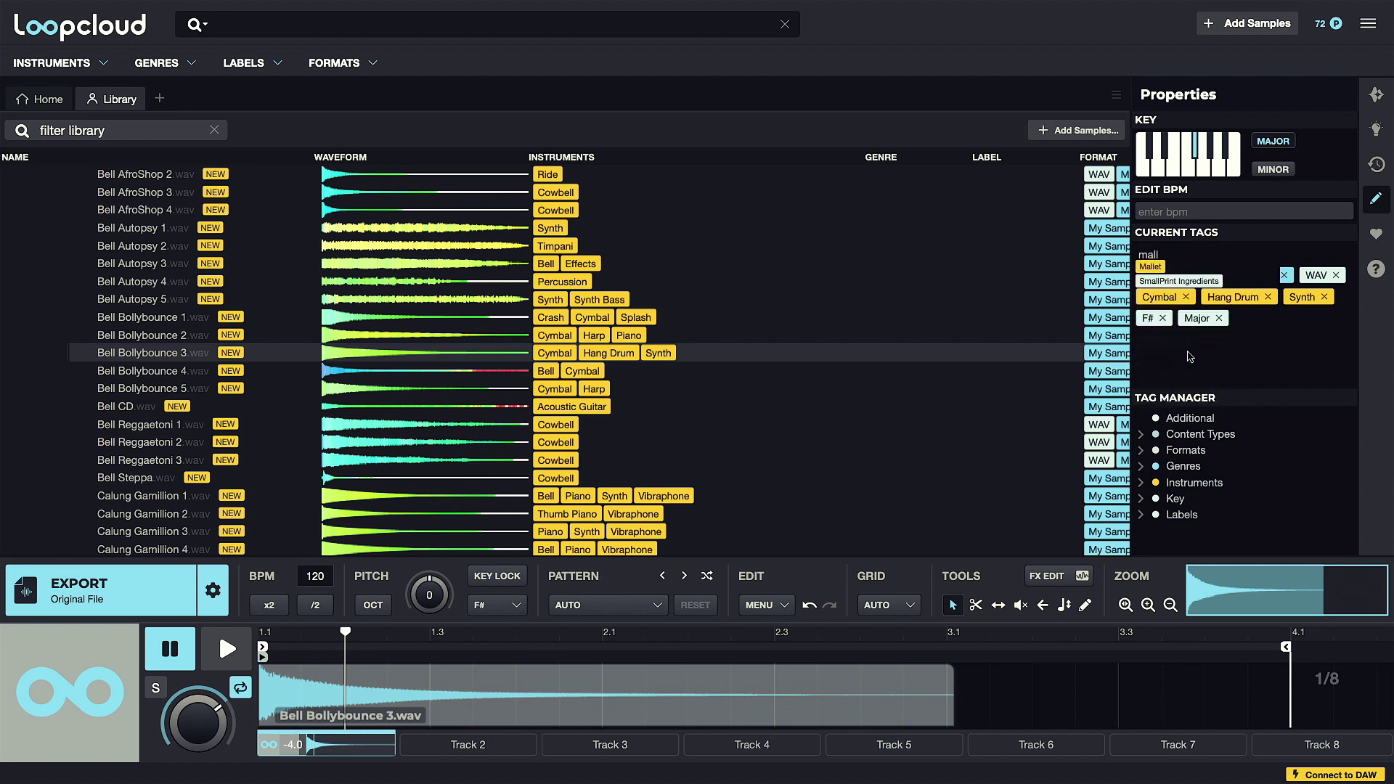
{"action": "key", "text": "Return"}
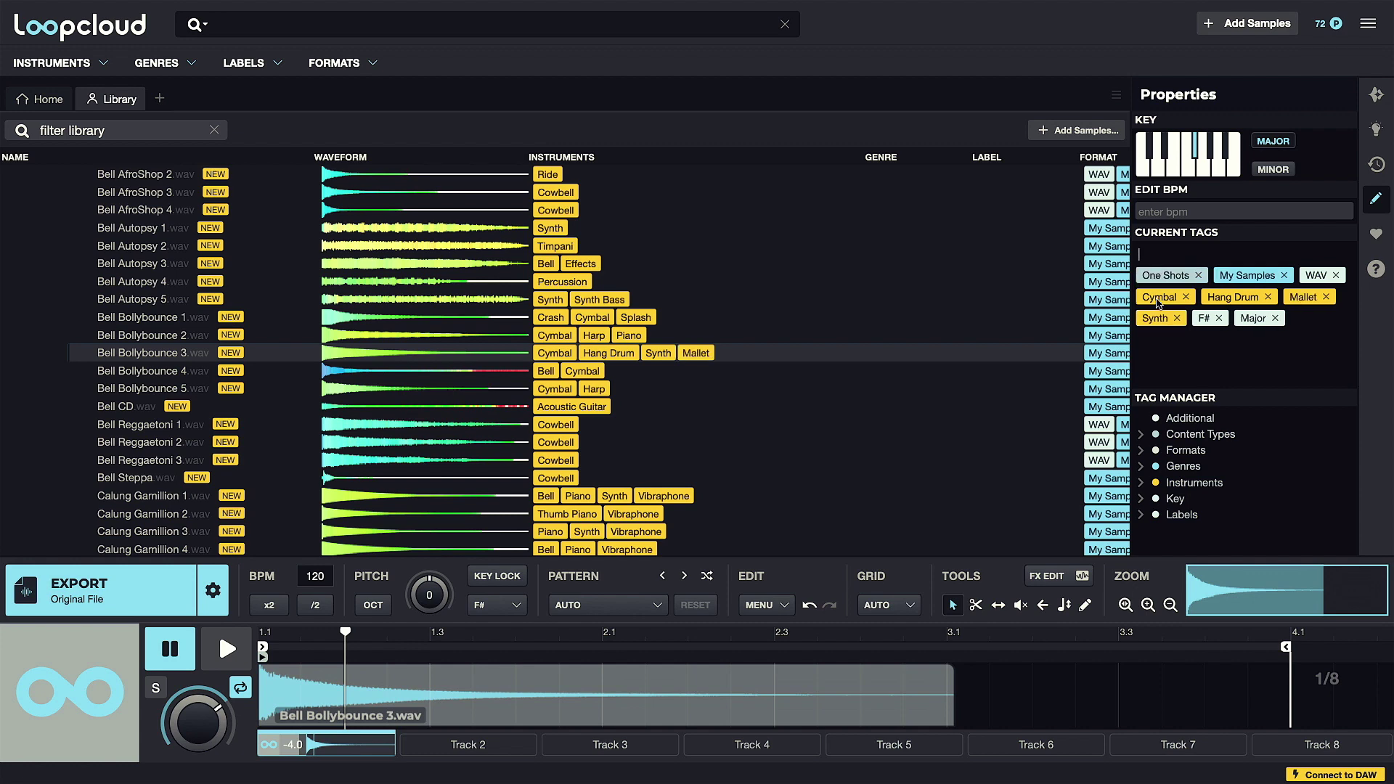
{"action": "left_click", "coordinate": [1325, 297]}
Step: Expand the Instruments category in the Tag Manager to view its tags
{"action": "left_click", "coordinate": [1141, 482]}
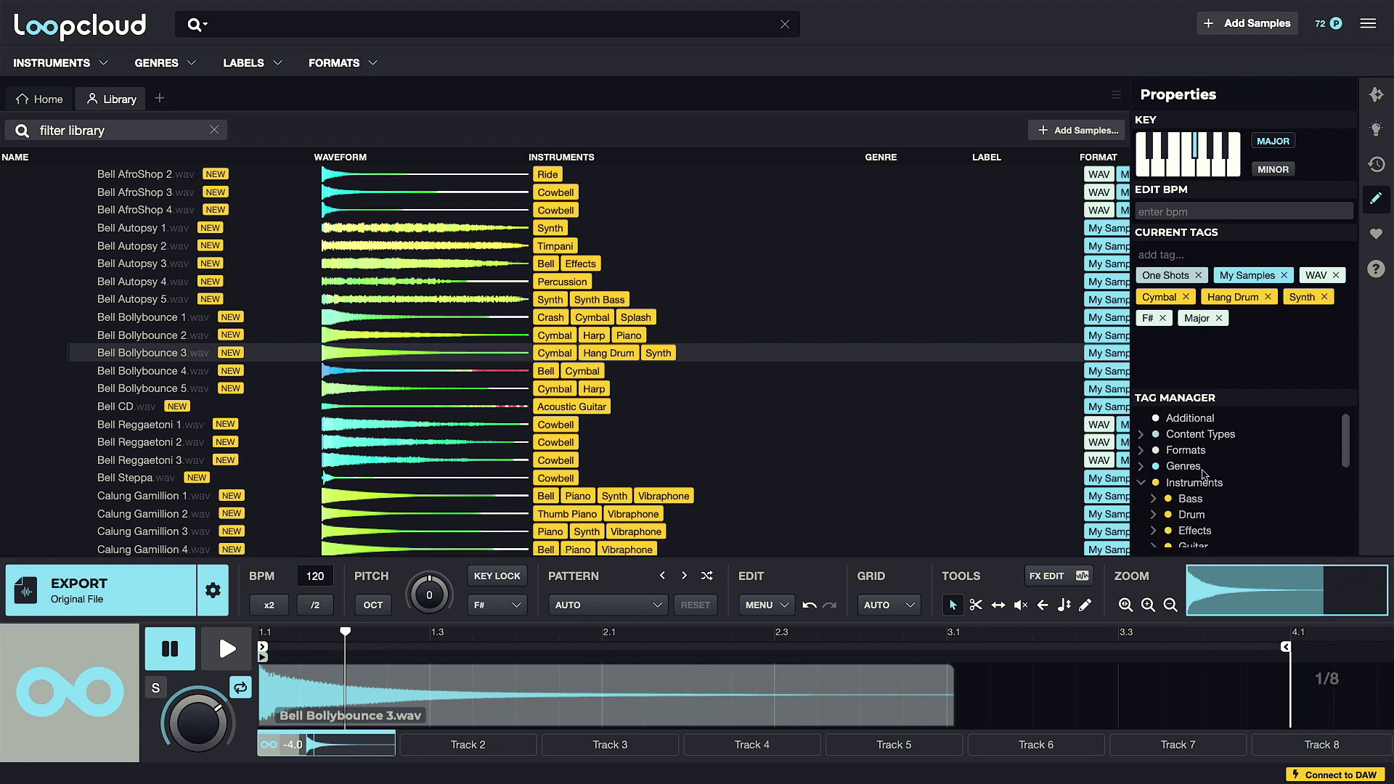
{"action": "scroll", "coordinate": [1204, 473], "scroll_direction": "down", "scroll_amount": 3}
{"action": "scroll", "coordinate": [1204, 474], "scroll_direction": "up", "scroll_amount": 2}
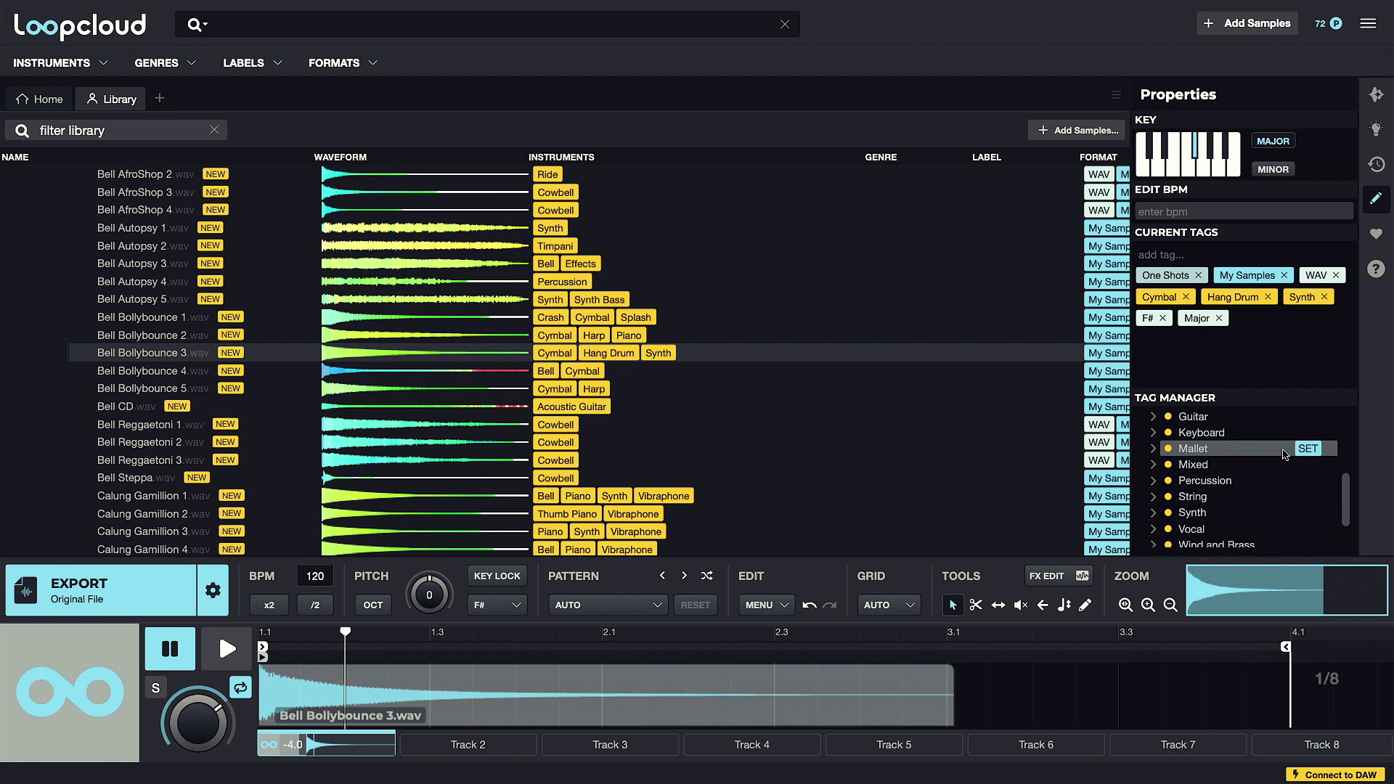
{"action": "scroll", "coordinate": [385, 402], "scroll_direction": "down", "scroll_amount": 2}
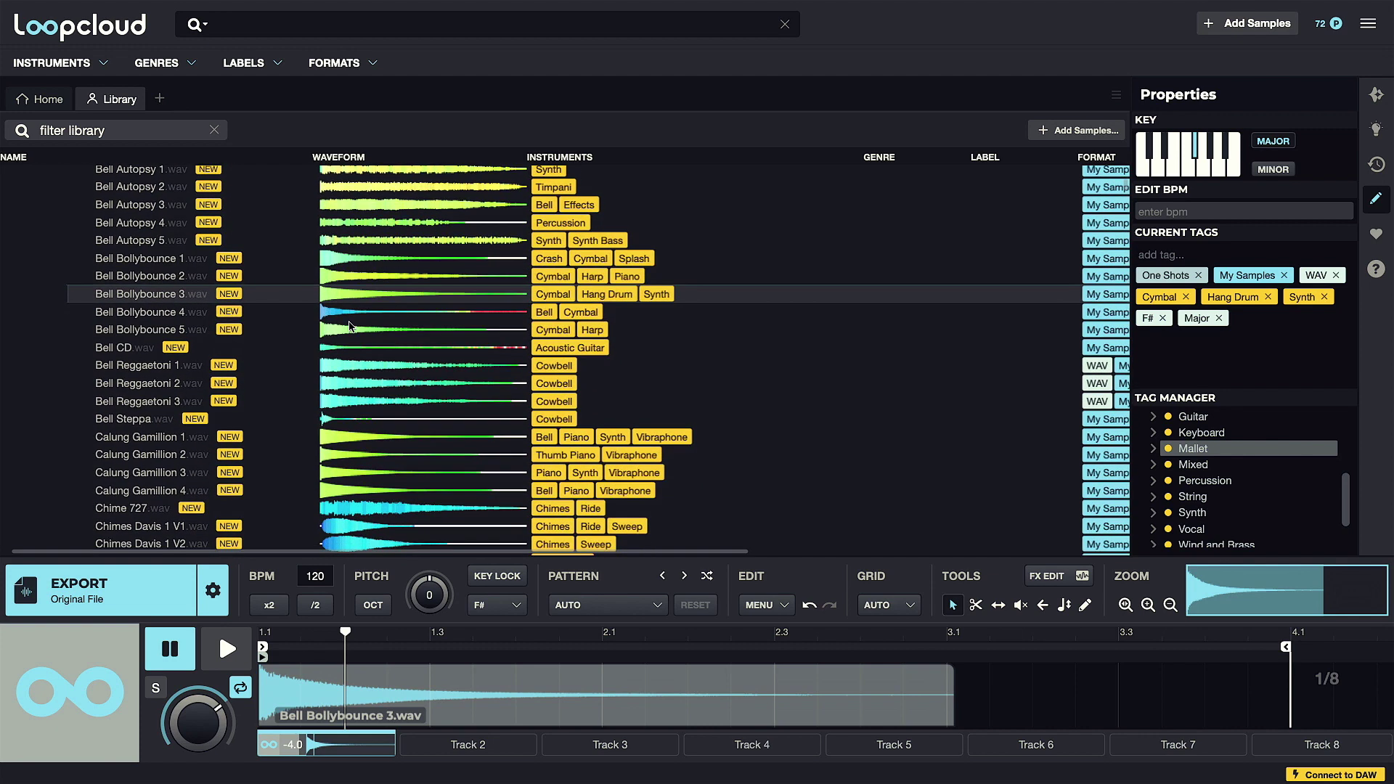
Step: Select several Bell and Calung Gamillion samples, tag them Mallet, then undo that tag
{"action": "left_click", "coordinate": [348, 312]}
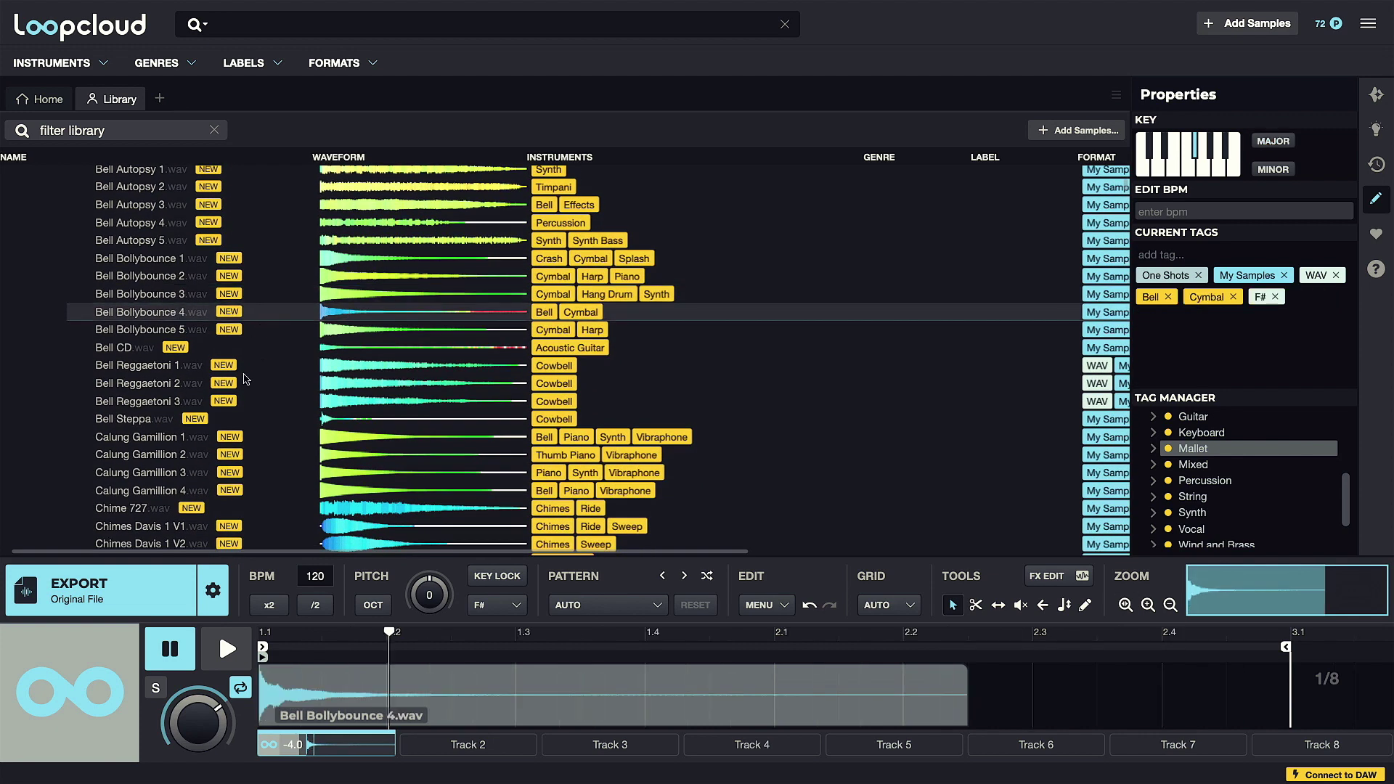
{"action": "left_click", "coordinate": [175, 384], "text": "shift"}
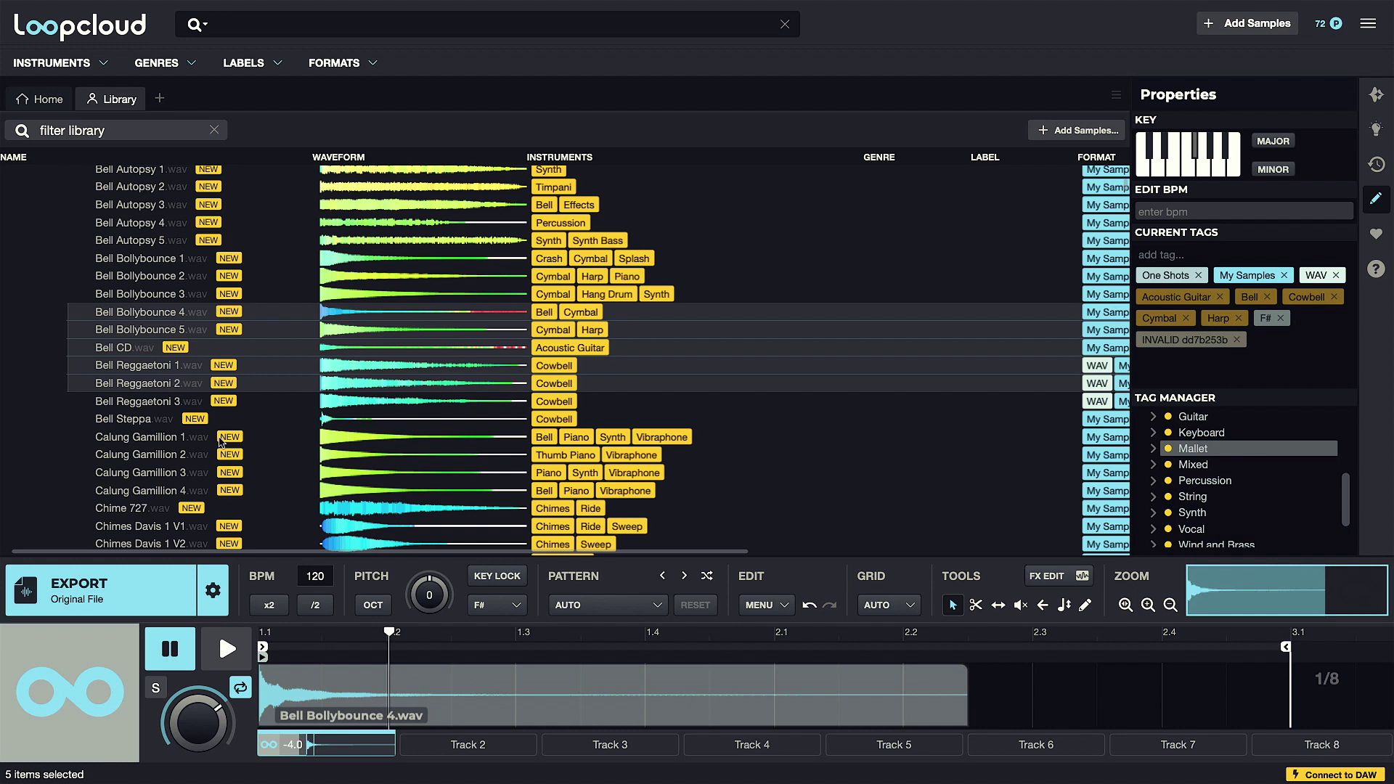
{"action": "left_click", "coordinate": [148, 420], "text": "ctrl"}
{"action": "left_click", "coordinate": [144, 453], "text": "ctrl"}
{"action": "left_click", "coordinate": [156, 490], "text": "ctrl"}
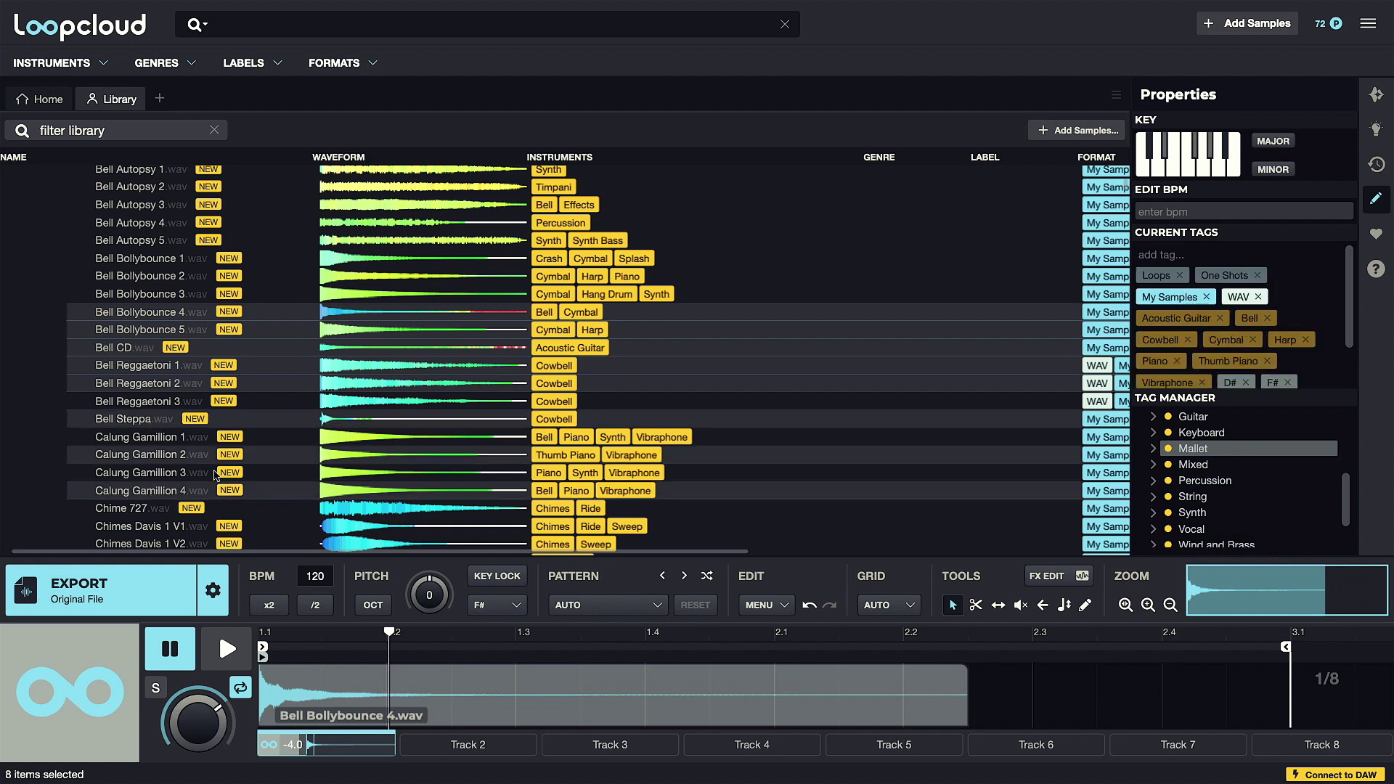
{"action": "left_click", "coordinate": [1304, 449]}
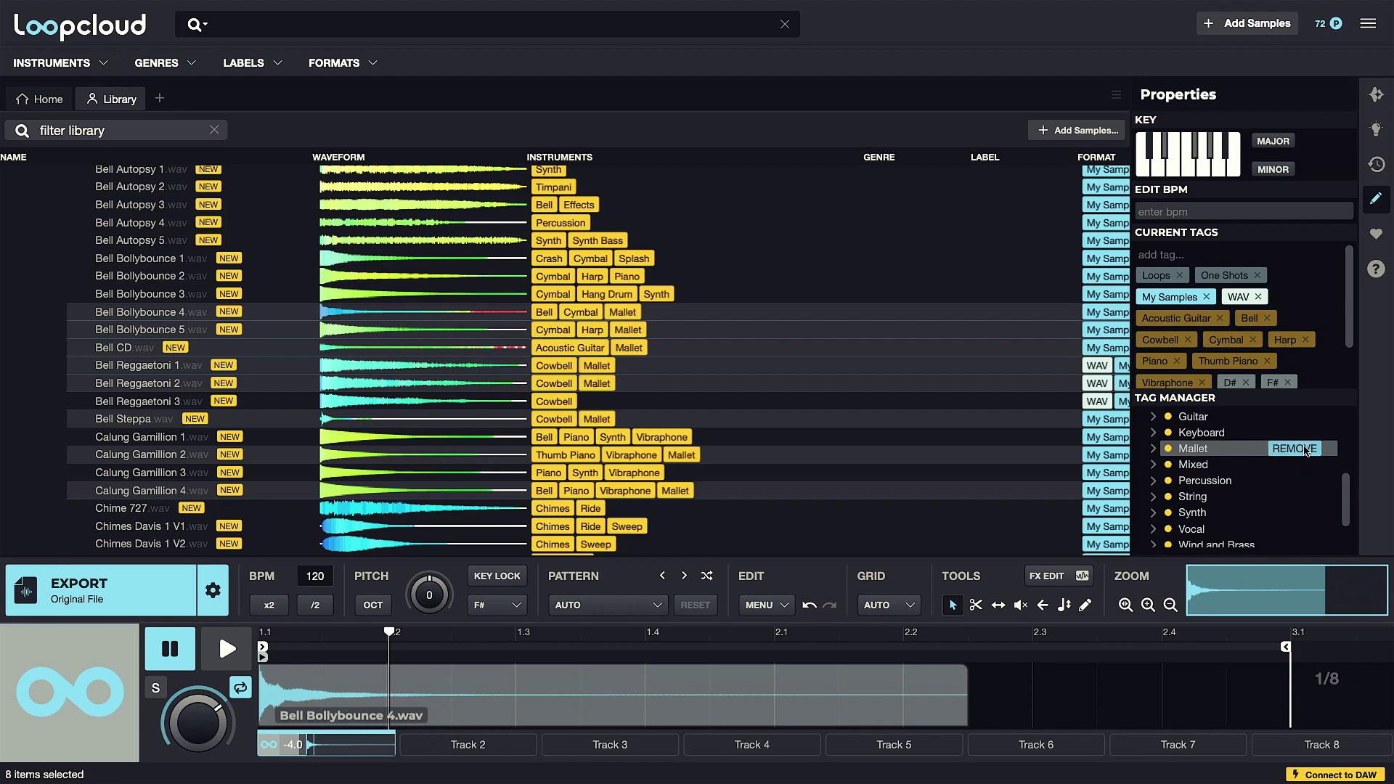
{"action": "left_click", "coordinate": [1304, 449]}
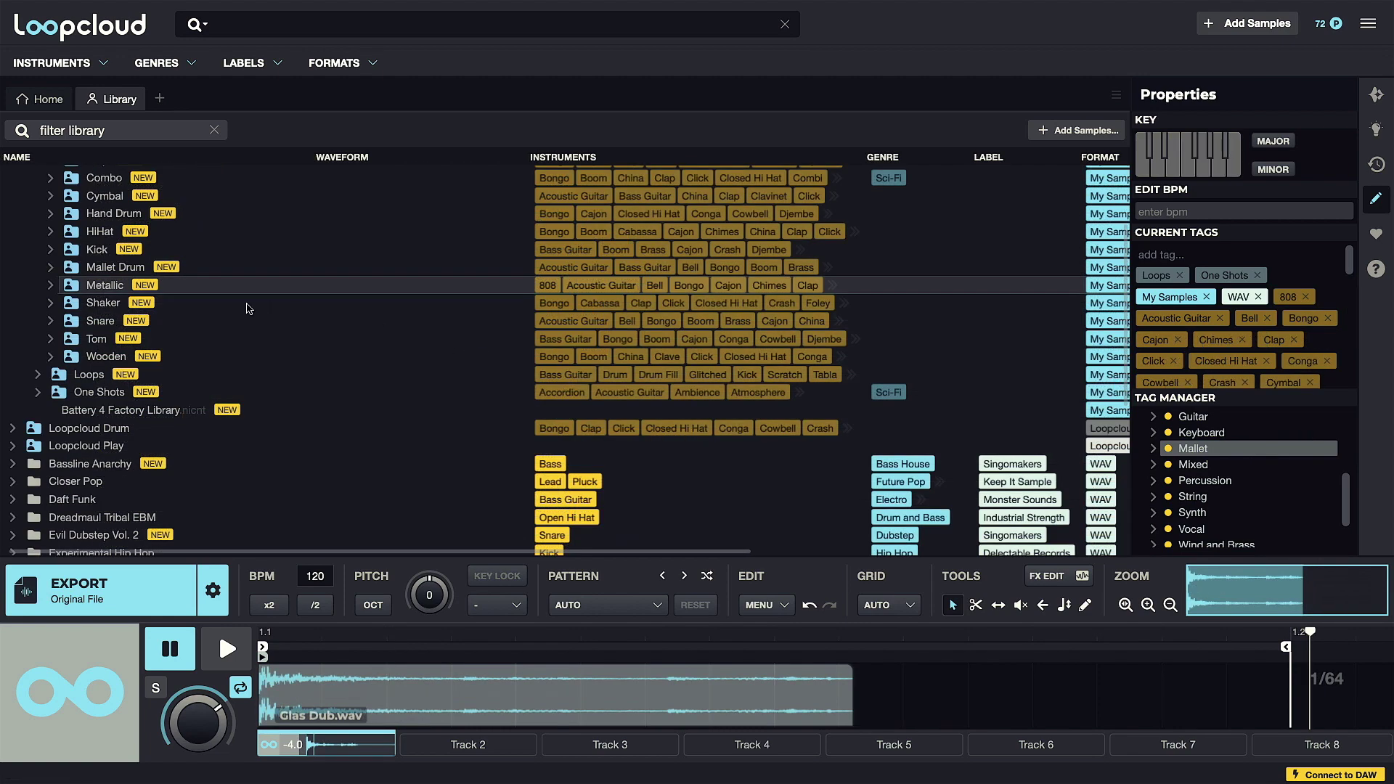
Step: Apply the Mallet tag to the whole Mallet Drum folder and confirm for all items
{"action": "left_click", "coordinate": [50, 267]}
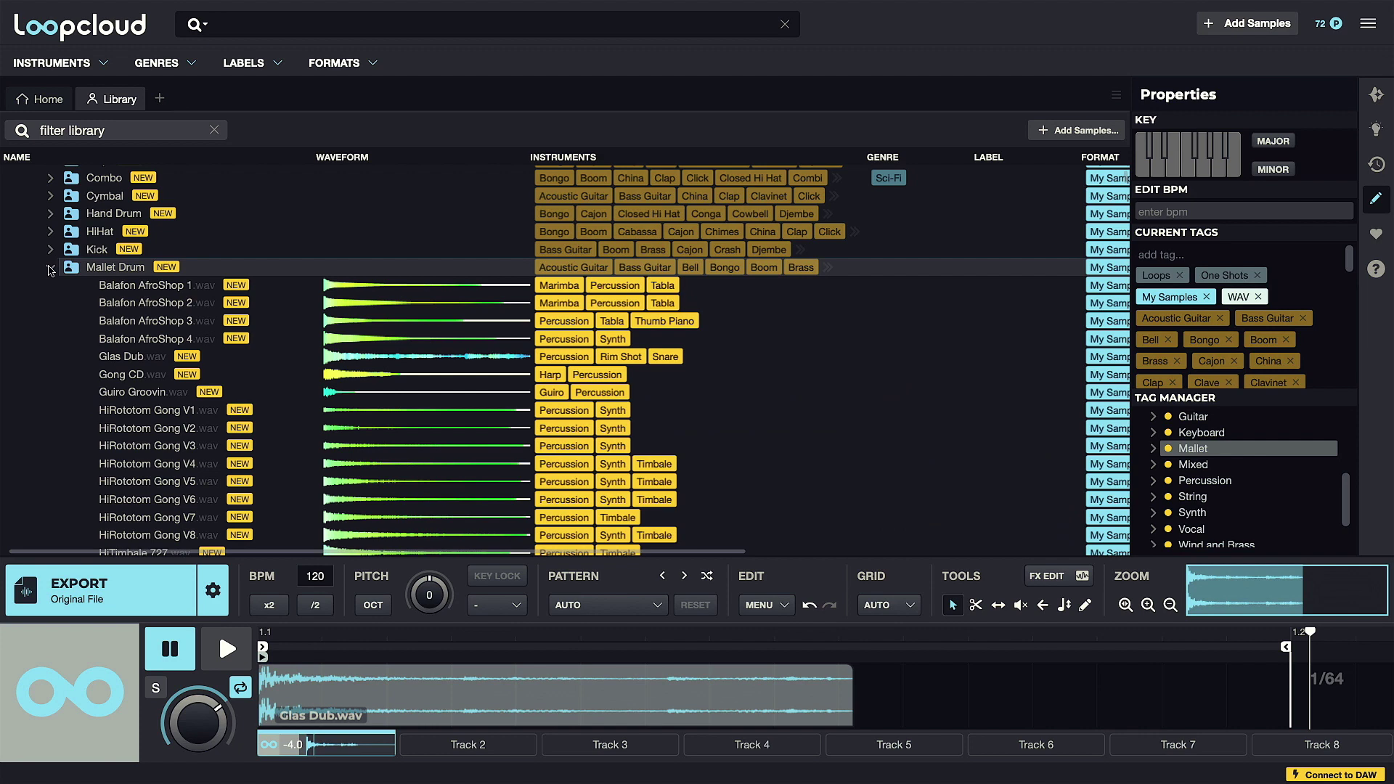
{"action": "left_click", "coordinate": [1178, 251]}
{"action": "type", "text": "mall"}
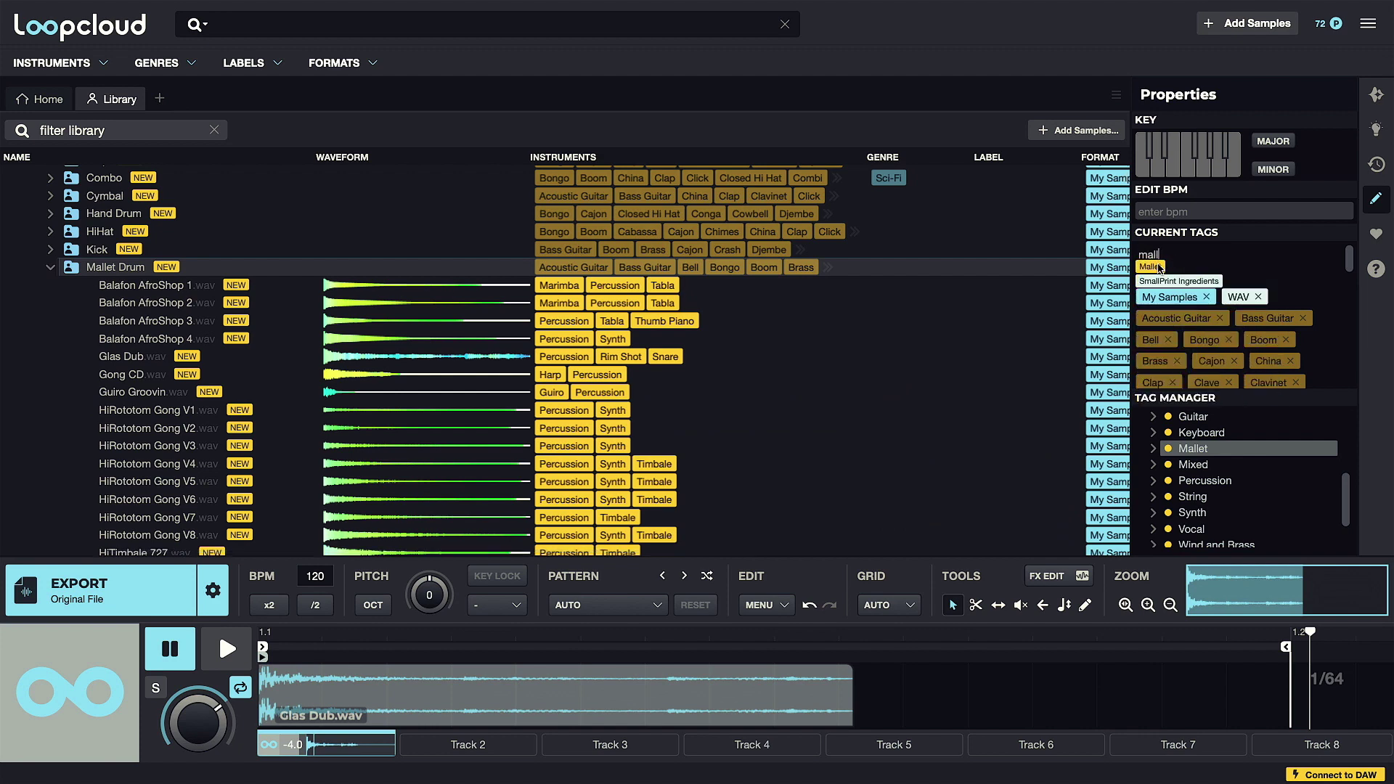
{"action": "left_click", "coordinate": [1160, 268]}
{"action": "left_click", "coordinate": [622, 419]}
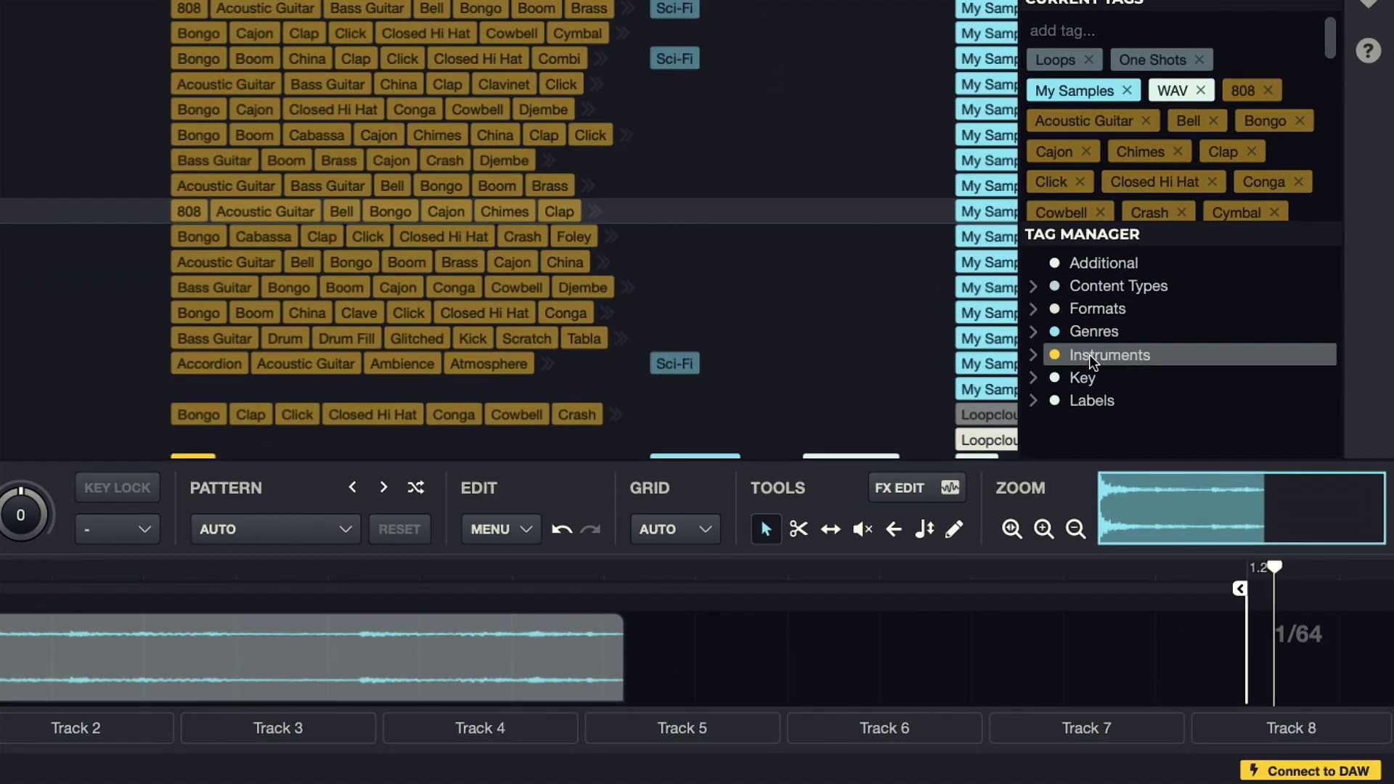
Step: Create a new instrument tag named 'metal' in the Tag Manager
{"action": "right_click", "coordinate": [1093, 361]}
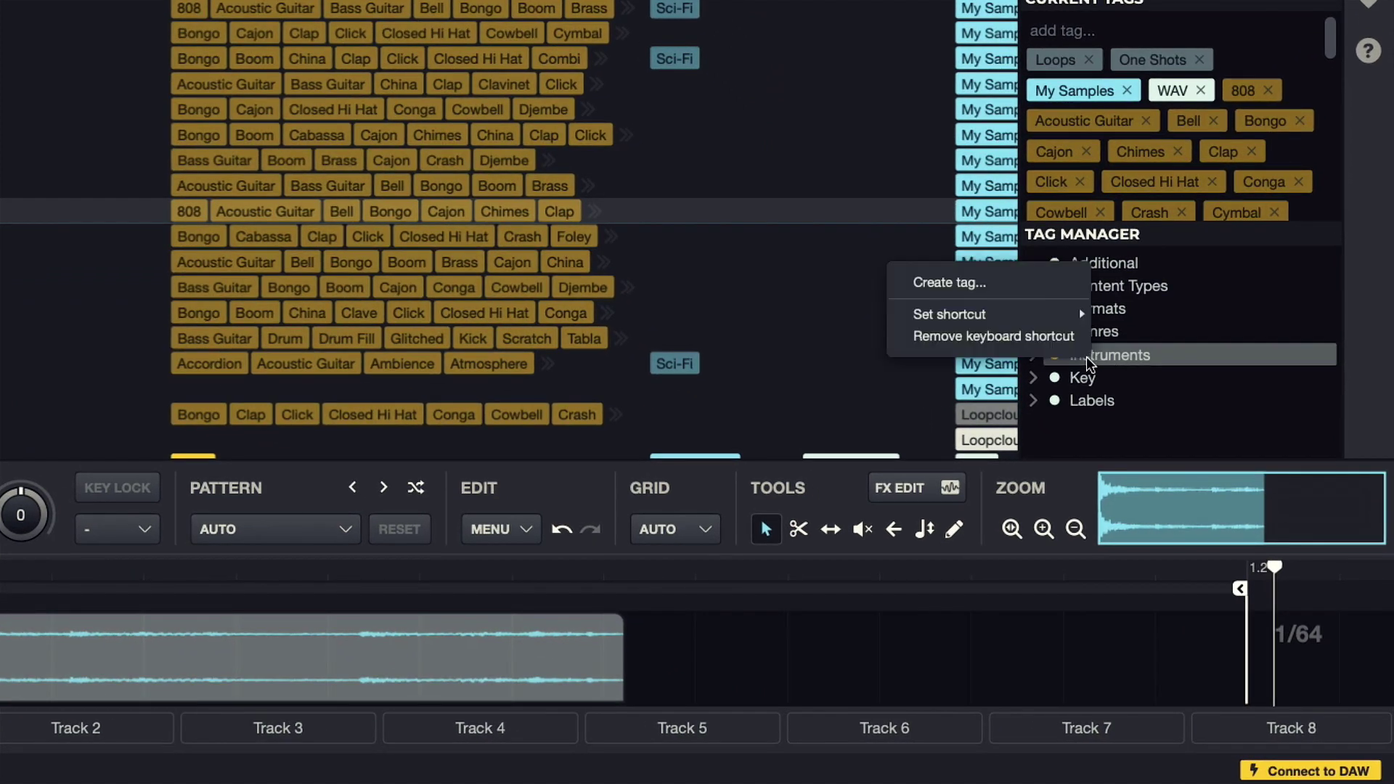
{"action": "left_click", "coordinate": [996, 285]}
{"action": "left_click_drag", "start_coordinate": [1206, 308], "coordinate": [1035, 297]}
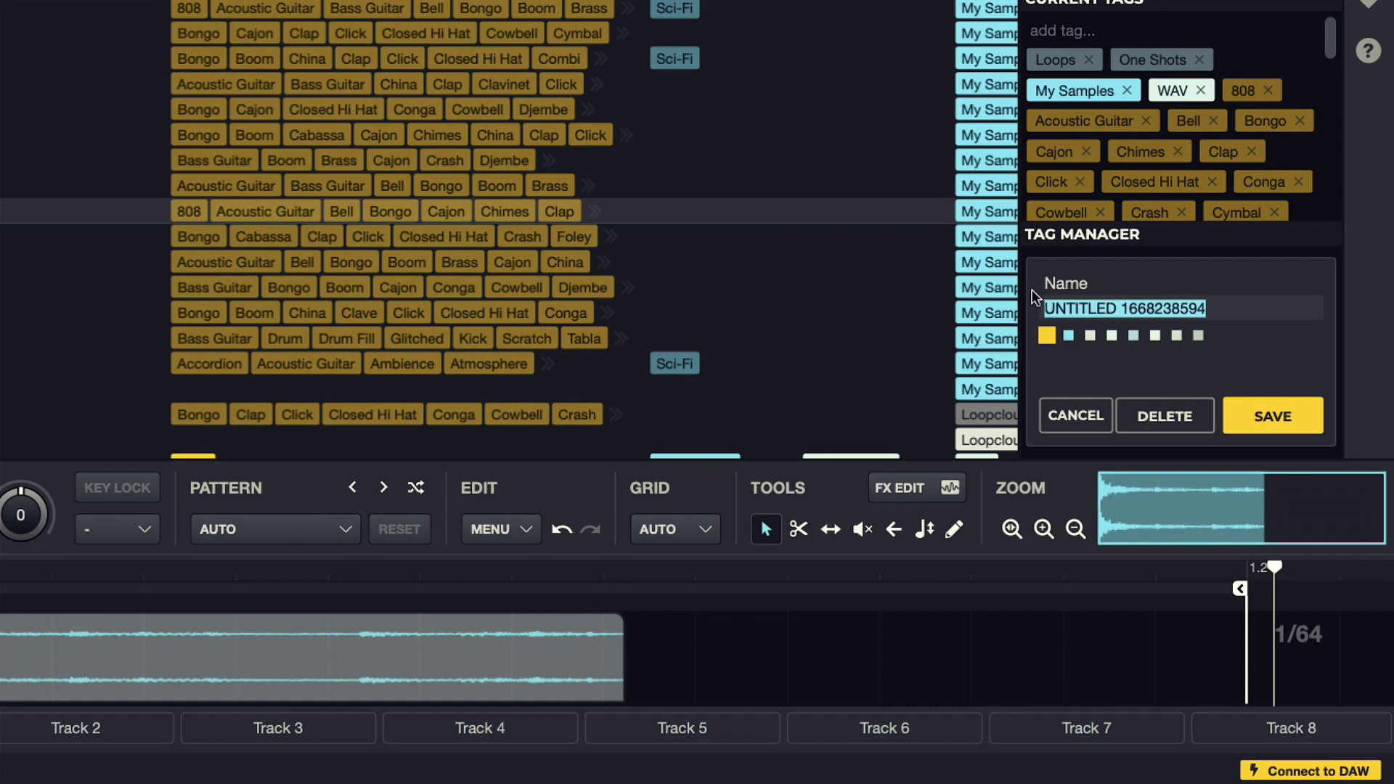
{"action": "type", "text": "meta"}
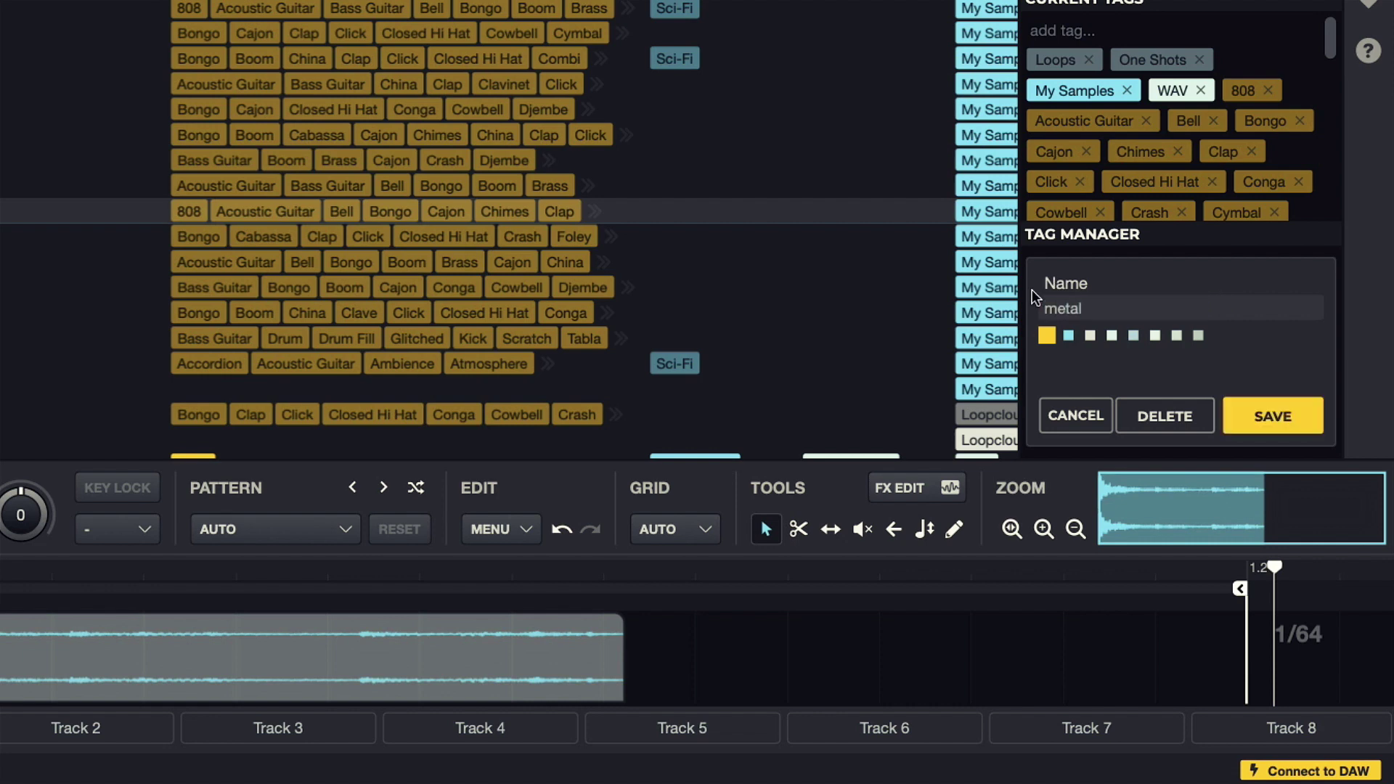
{"action": "type", "text": "l"}
{"action": "left_click", "coordinate": [1266, 417]}
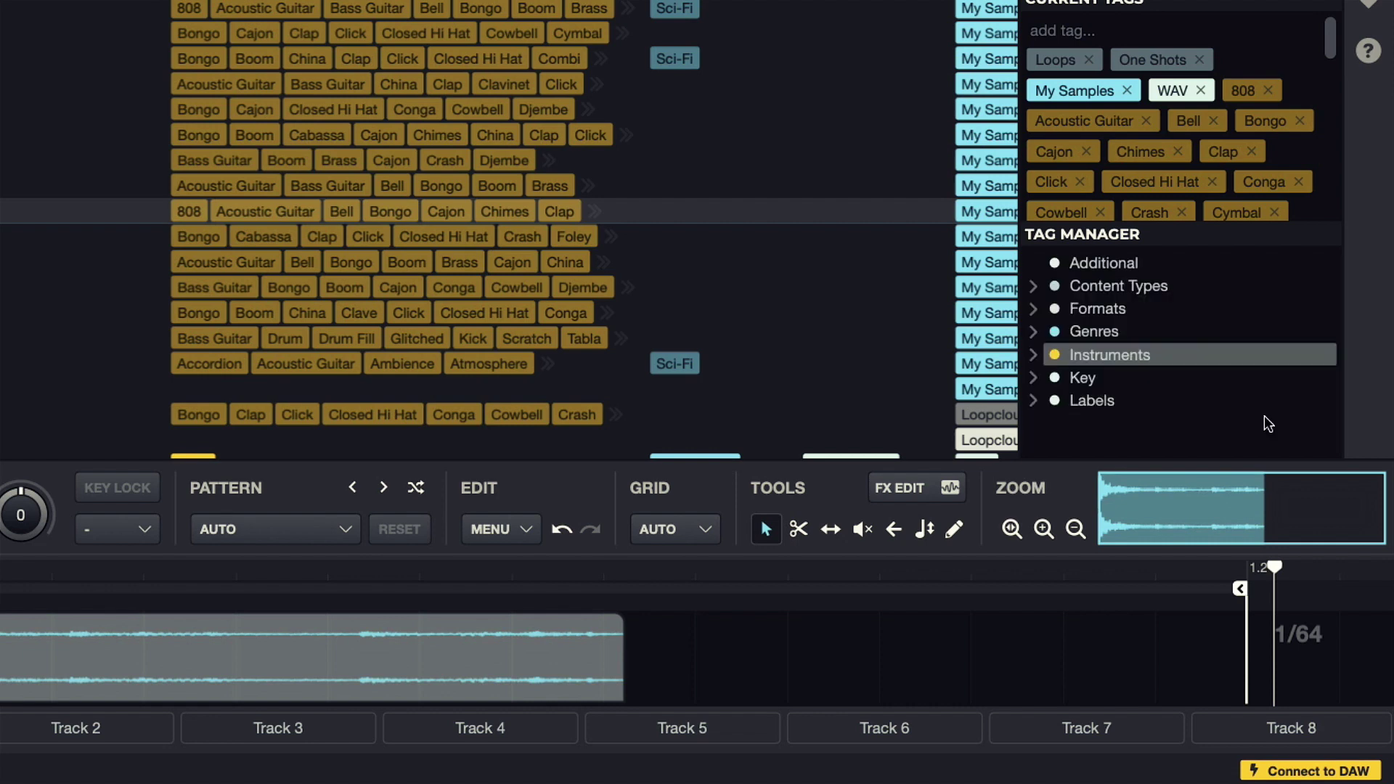
Step: Apply the metal tag to the Metallic folder, confirming for all 644 items
{"action": "left_click", "coordinate": [1033, 355]}
{"action": "scroll", "coordinate": [1127, 345], "scroll_direction": "down", "scroll_amount": 1}
{"action": "mouse_move", "coordinate": [1147, 324]}
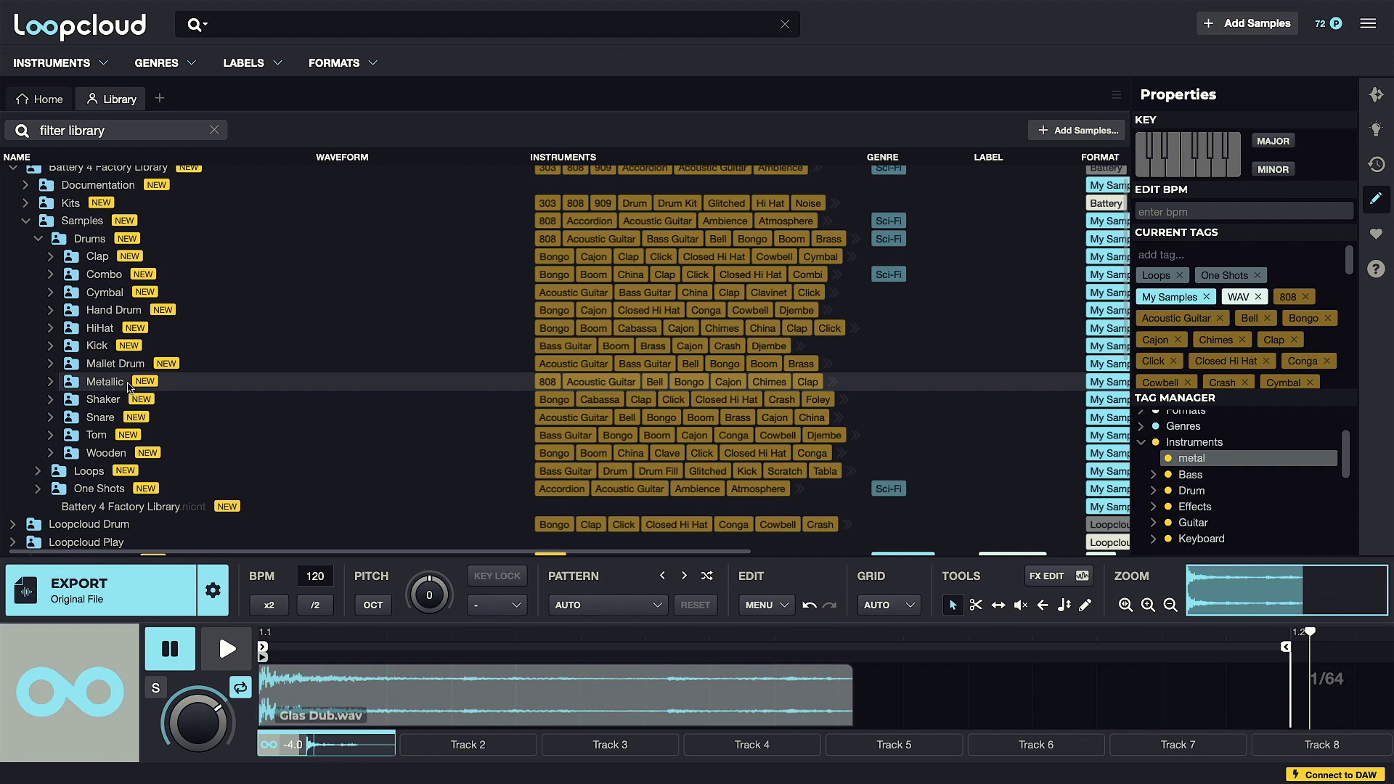
{"action": "left_click", "coordinate": [1307, 457]}
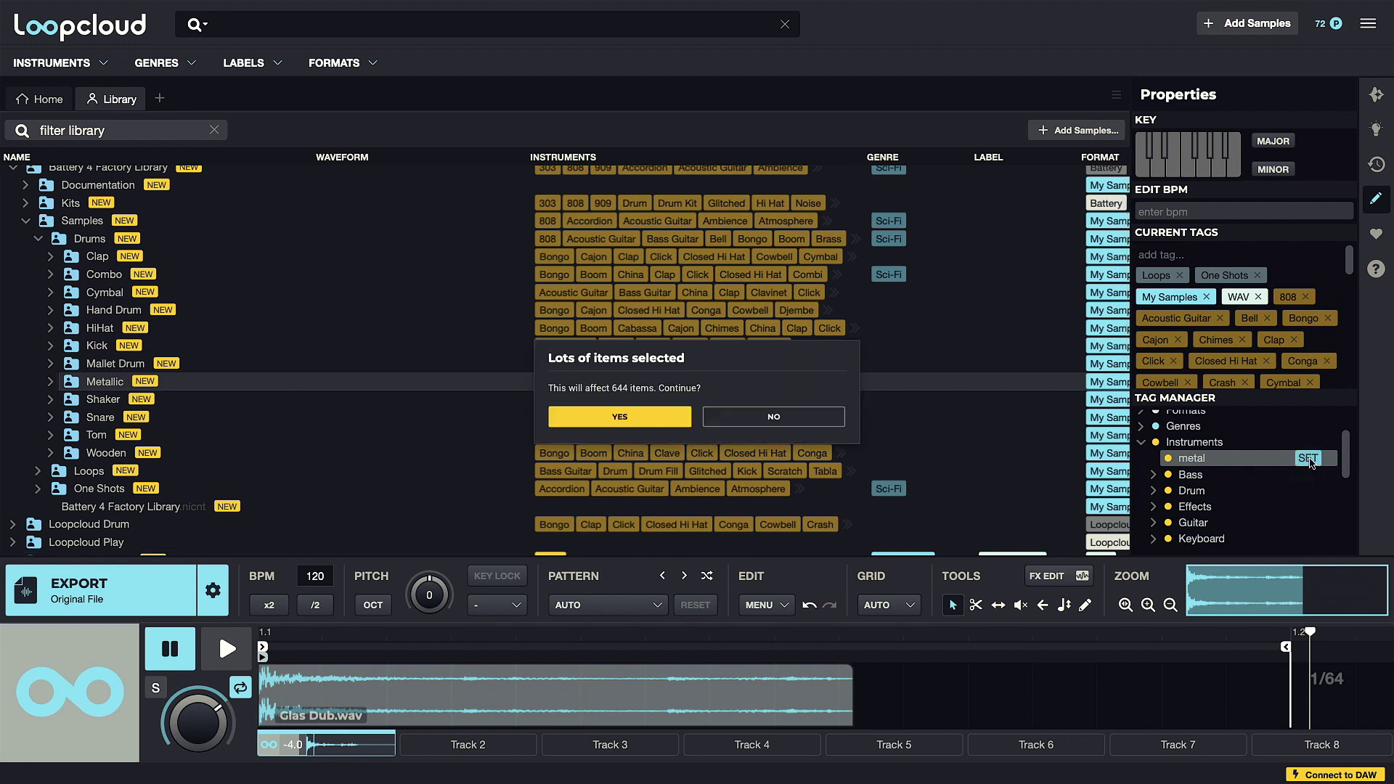
{"action": "left_click", "coordinate": [650, 419]}
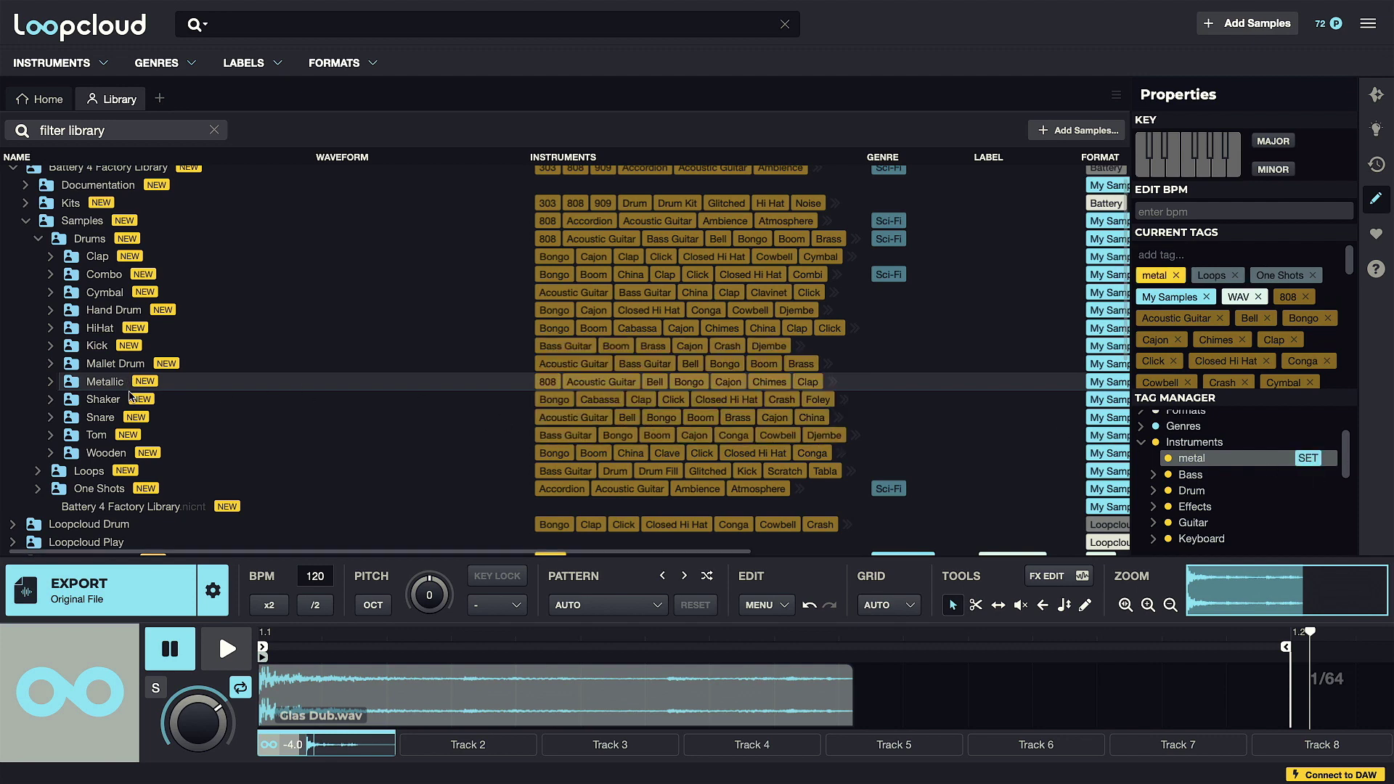
{"action": "left_click", "coordinate": [49, 383]}
{"action": "scroll", "coordinate": [273, 379], "scroll_direction": "down", "scroll_amount": 3}
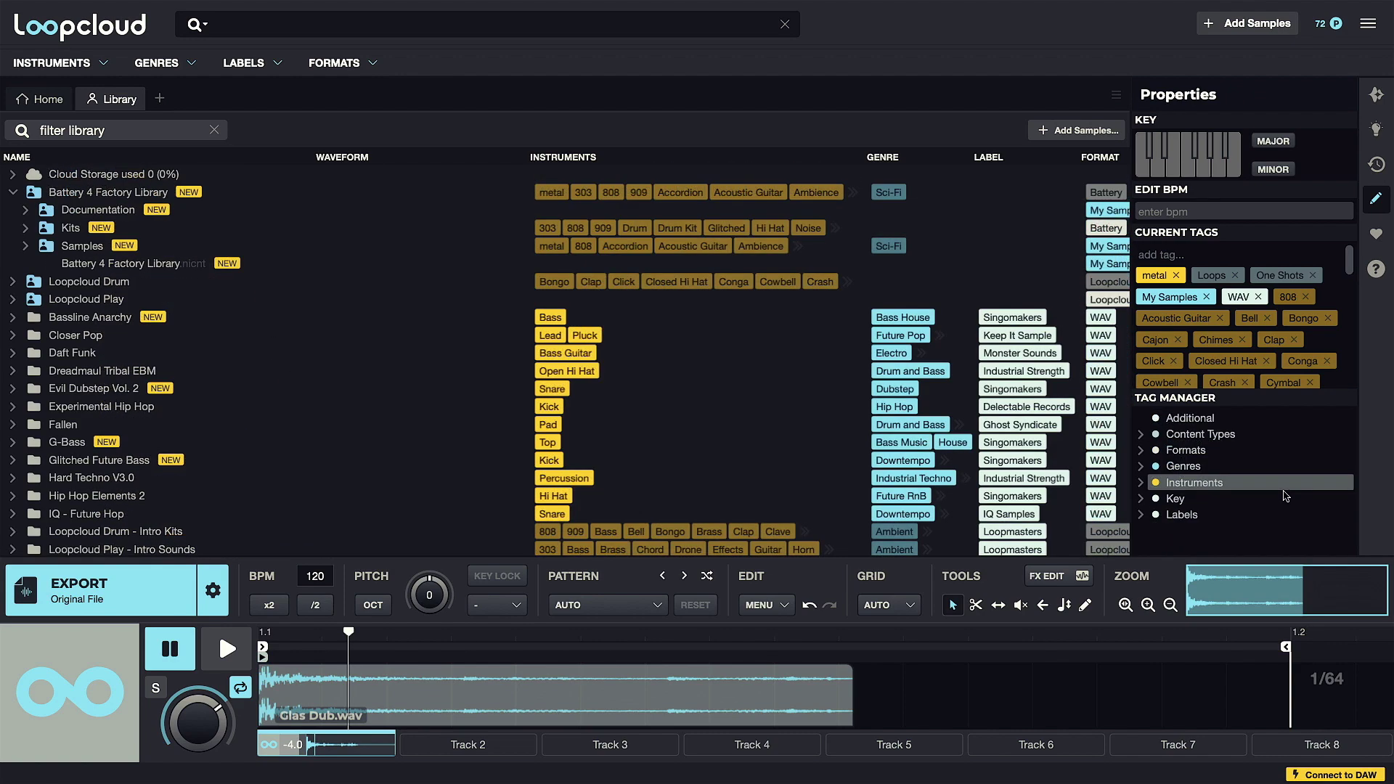
Step: Create a new format tag named 'My Samples' in the Tag Manager
{"action": "right_click", "coordinate": [1186, 452]}
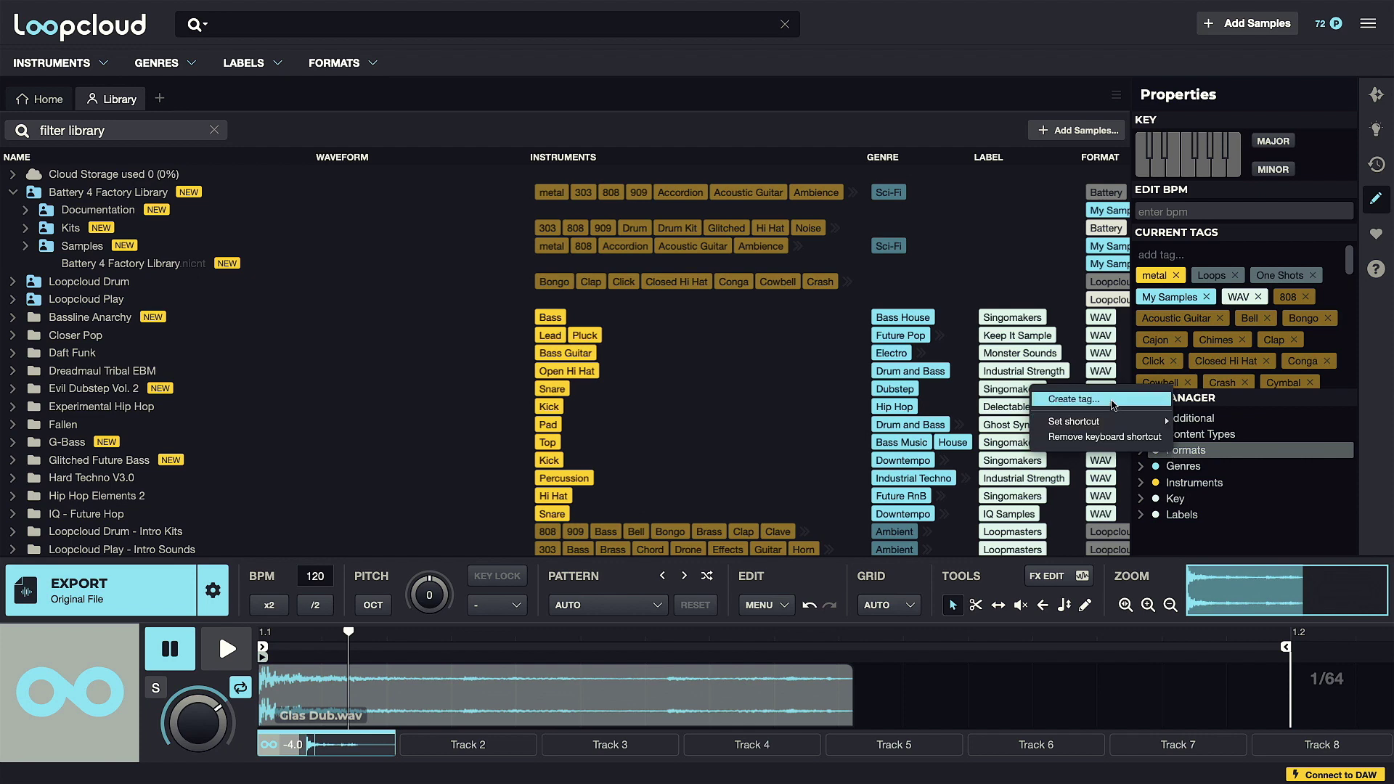
{"action": "left_click", "coordinate": [1114, 405]}
{"action": "key", "text": "ctrl+a"}
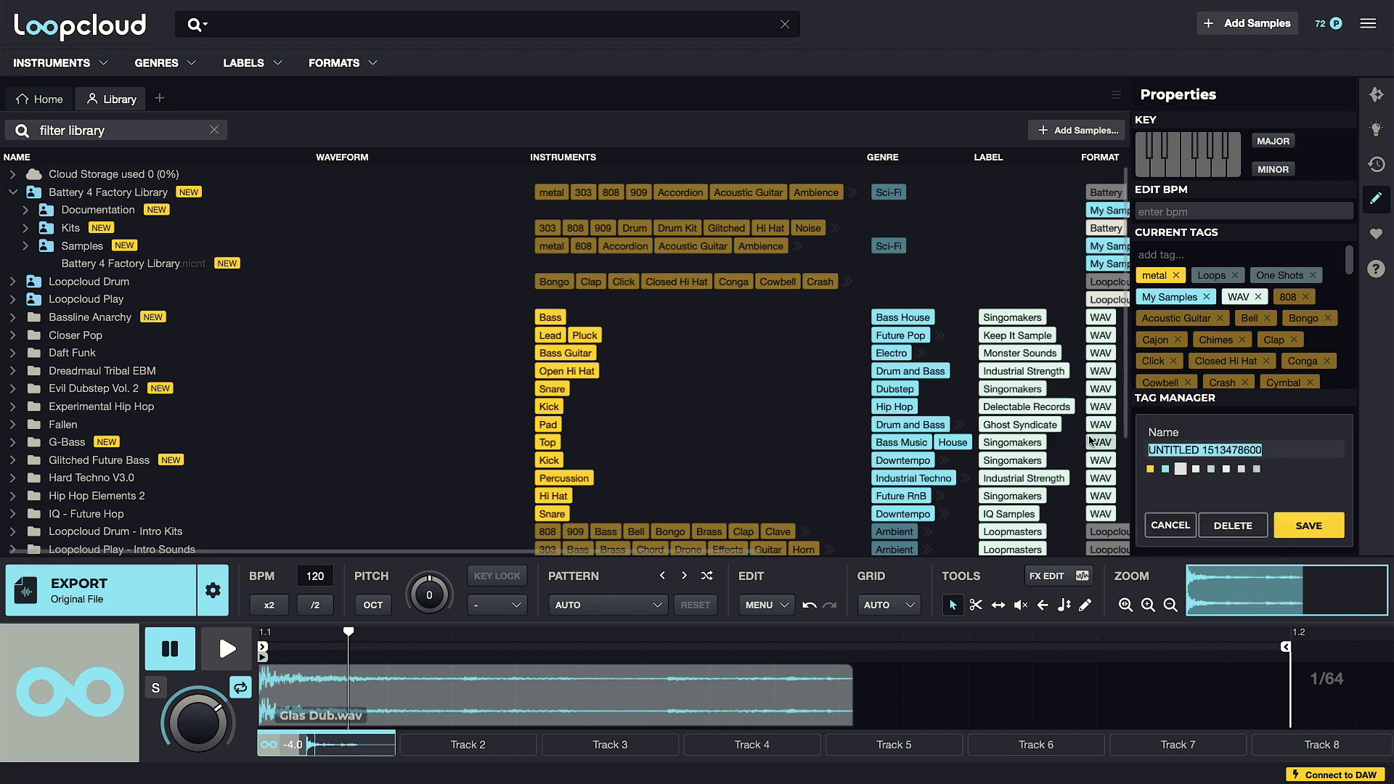
{"action": "type", "text": "My Samples"}
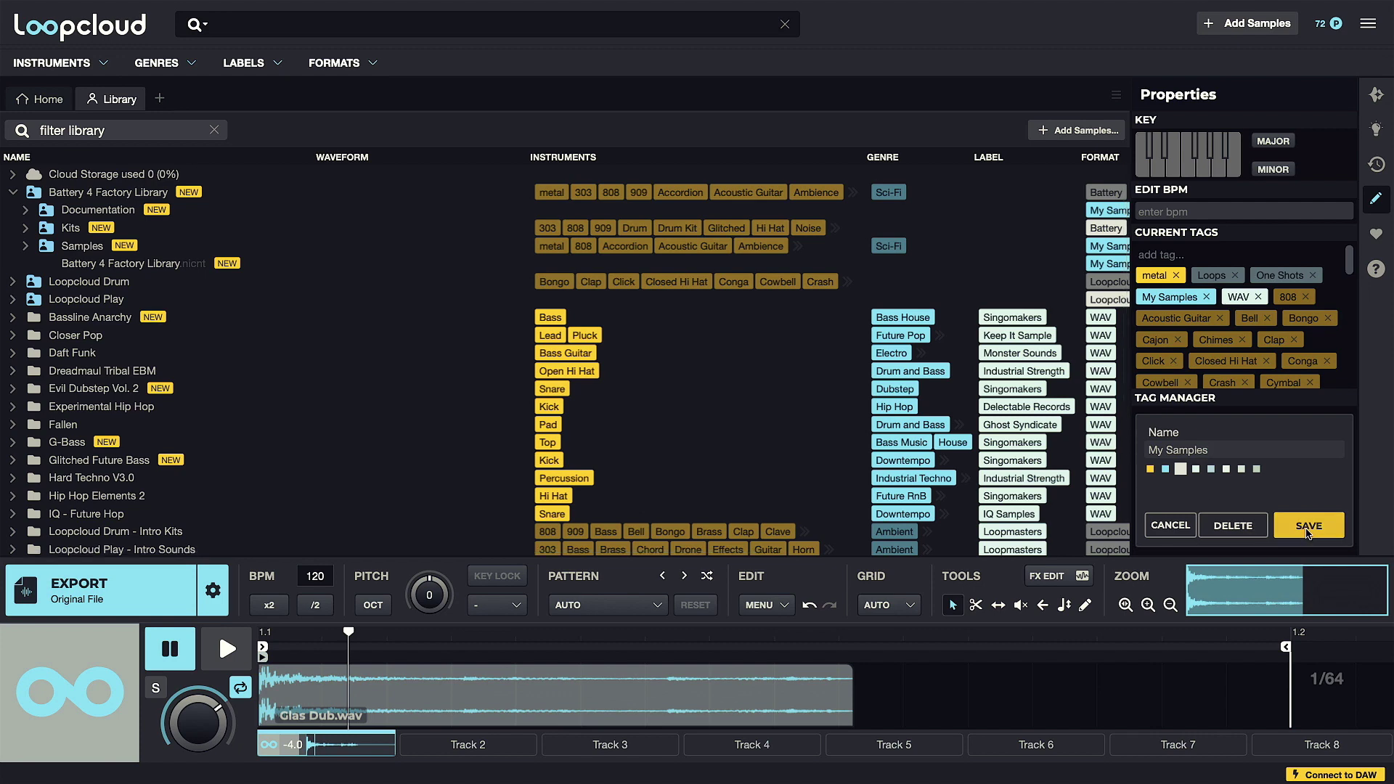
{"action": "left_click", "coordinate": [1308, 527]}
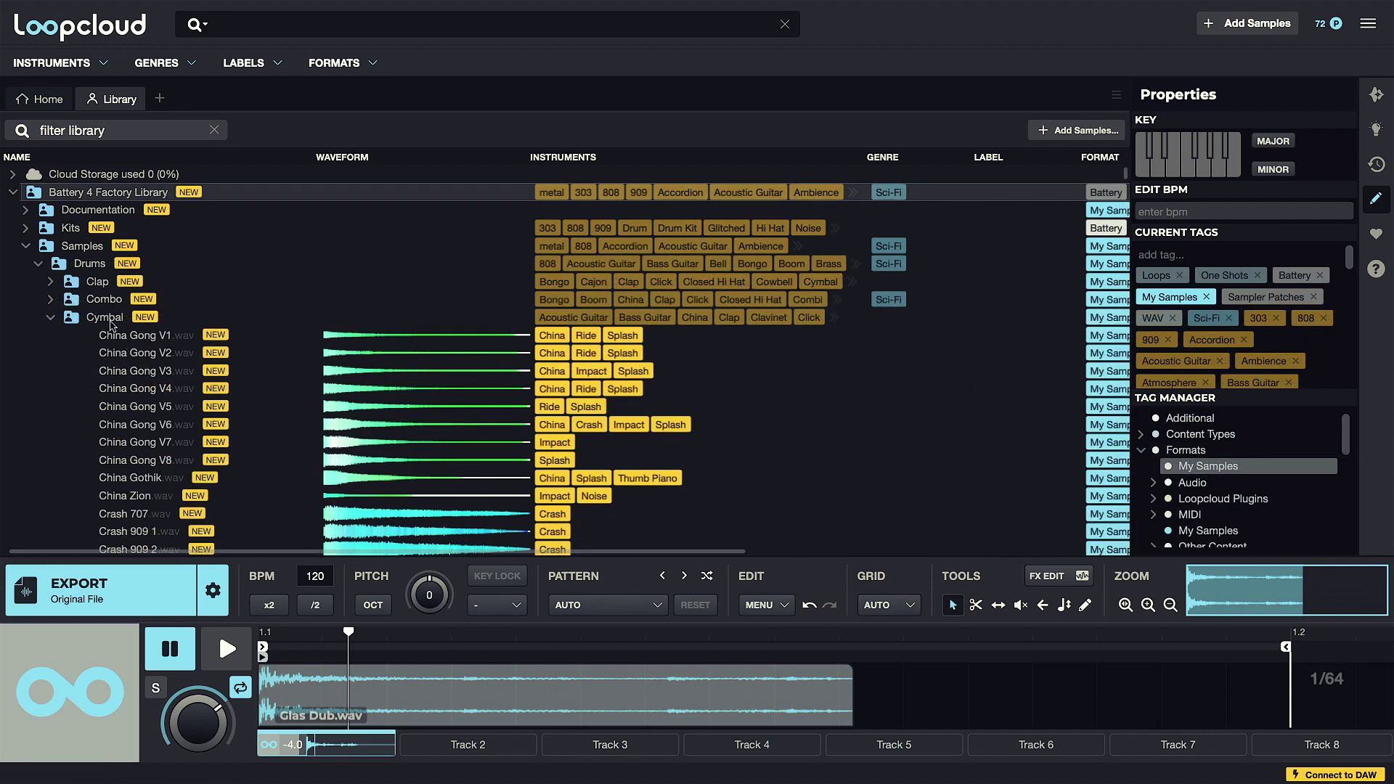
Step: Apply My Samples to the Cymbal folder, confirming for all 770 items
{"action": "left_click", "coordinate": [110, 320]}
{"action": "left_click", "coordinate": [1307, 466]}
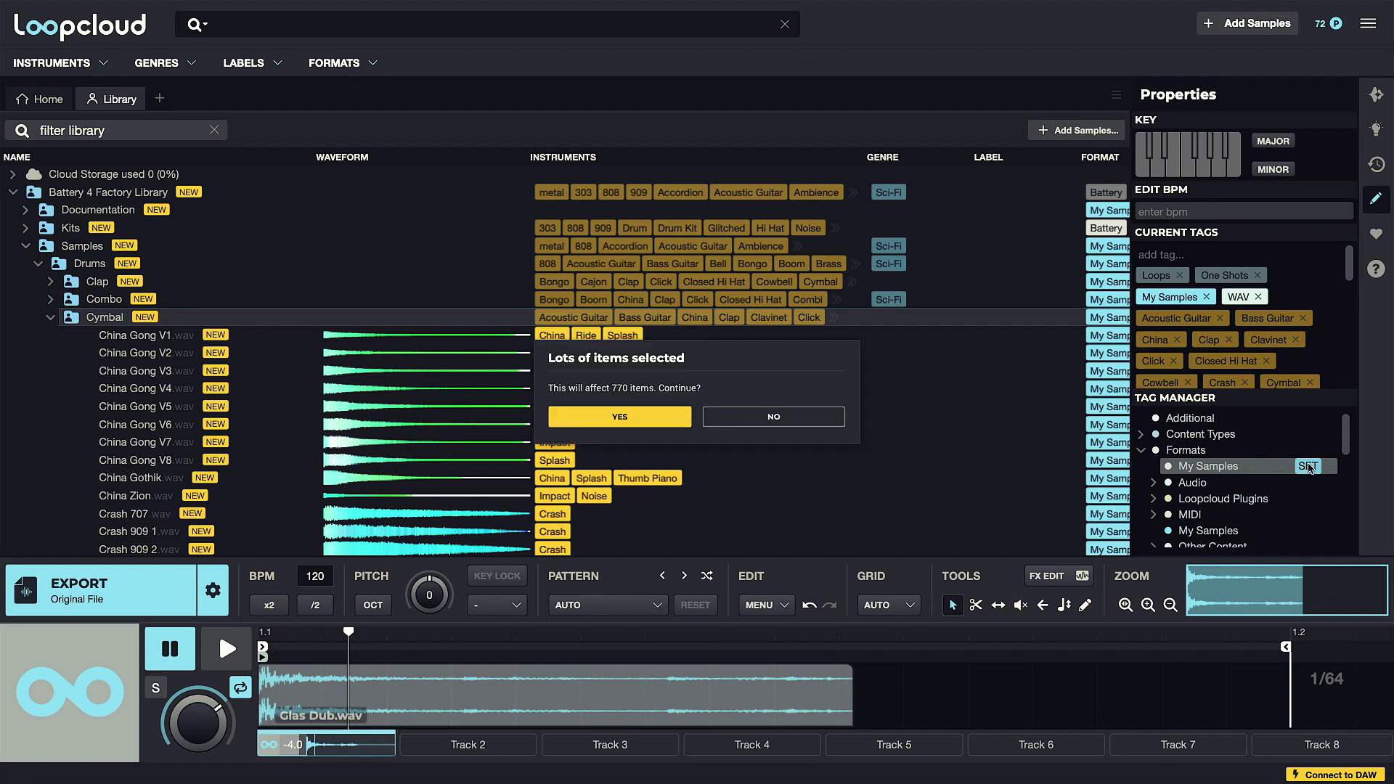
{"action": "left_click", "coordinate": [650, 420]}
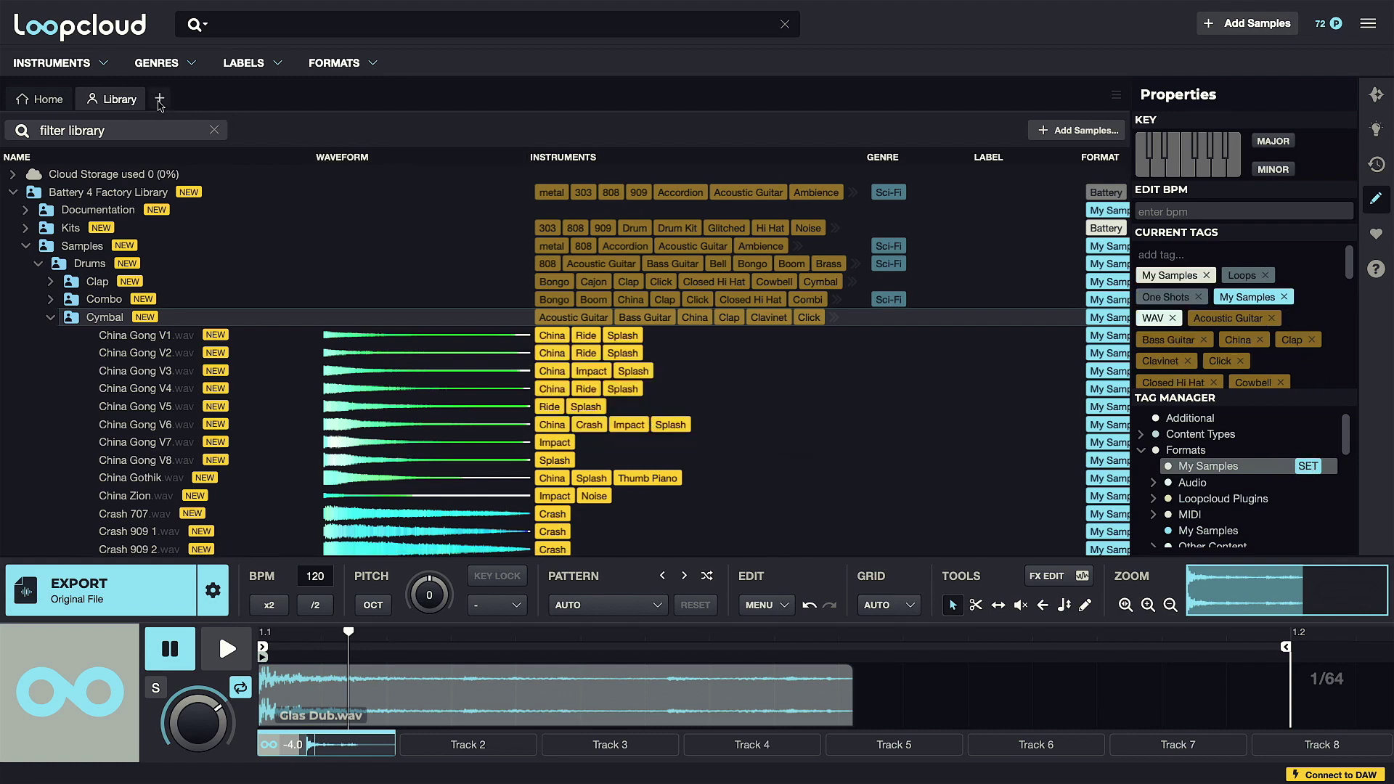
Step: Add My Samples to a new search, preview ClosedHH Wave 4, then return to the Library list
{"action": "left_click", "coordinate": [159, 98]}
{"action": "type", "text": "my samples"}
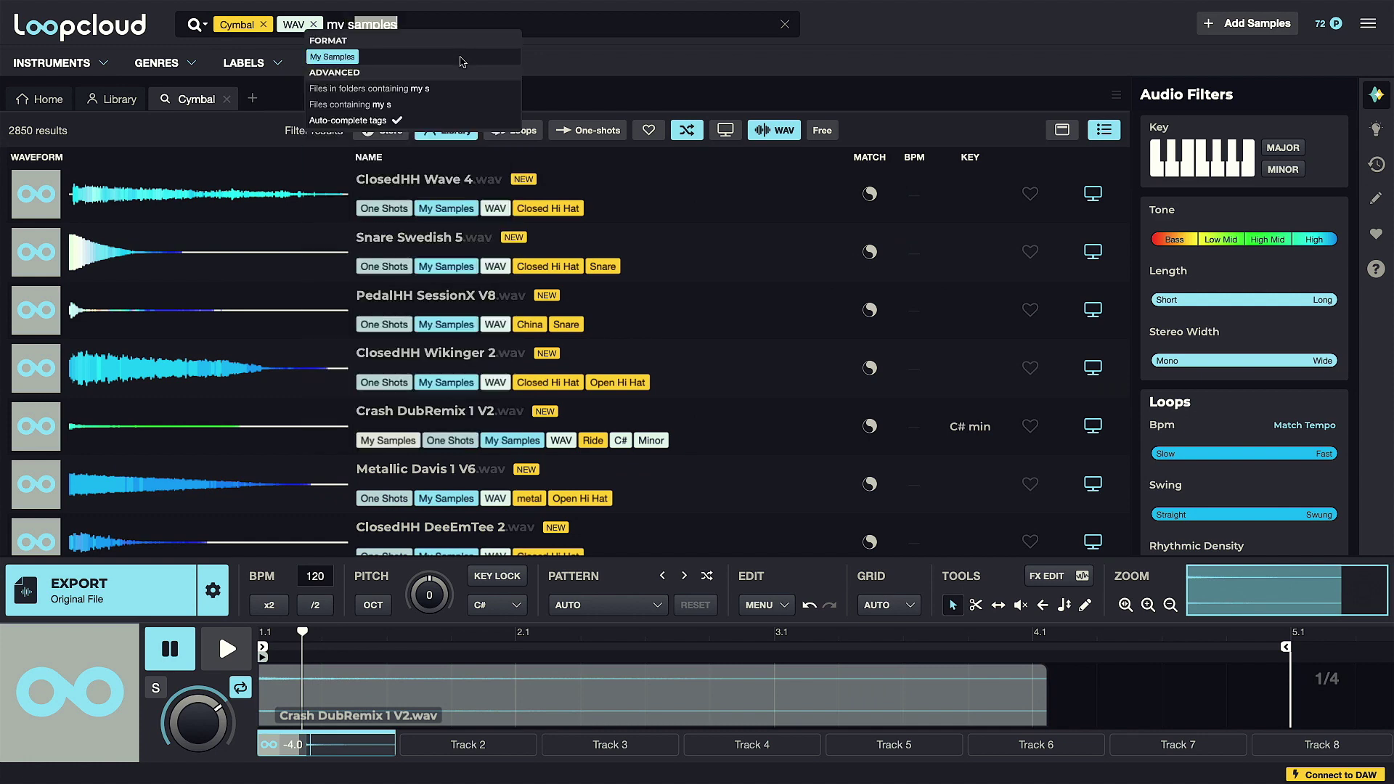
{"action": "left_click", "coordinate": [360, 61]}
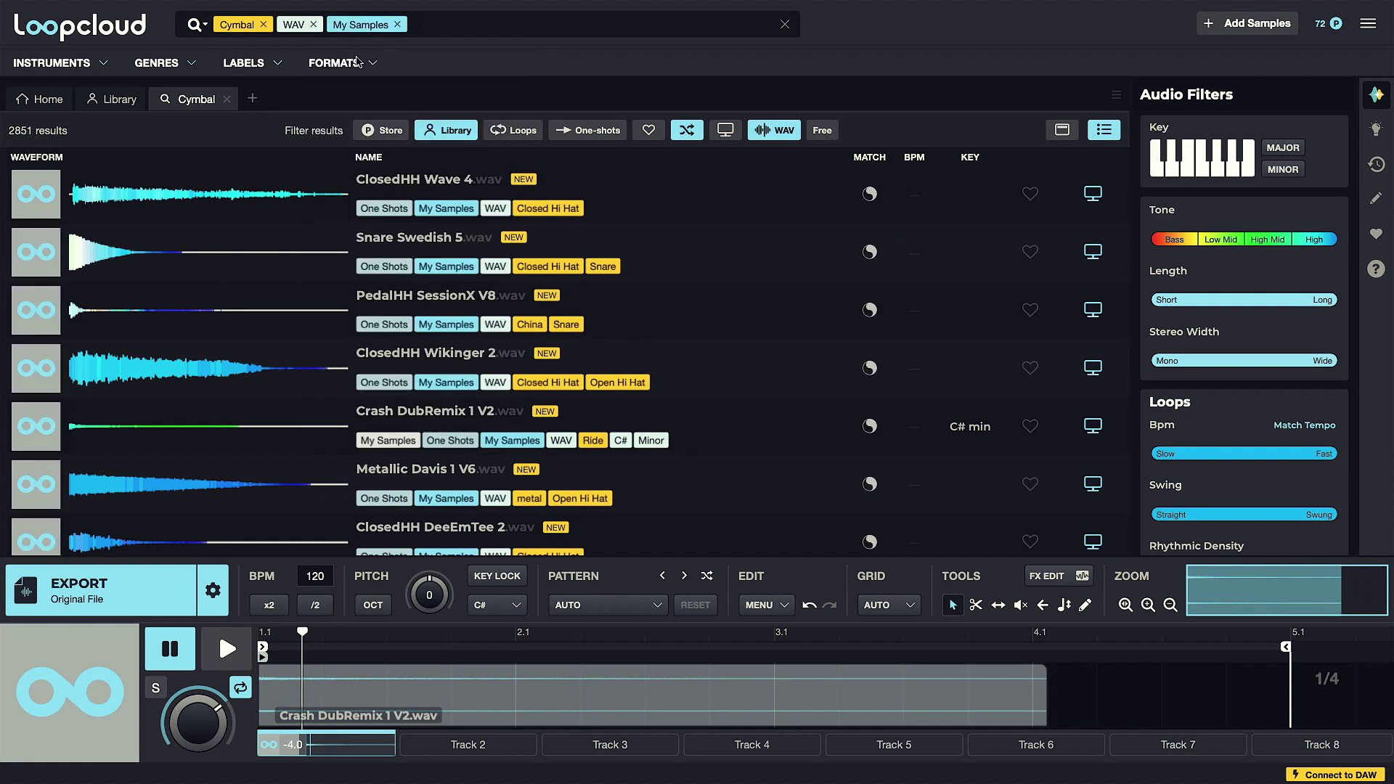
{"action": "left_click", "coordinate": [435, 198]}
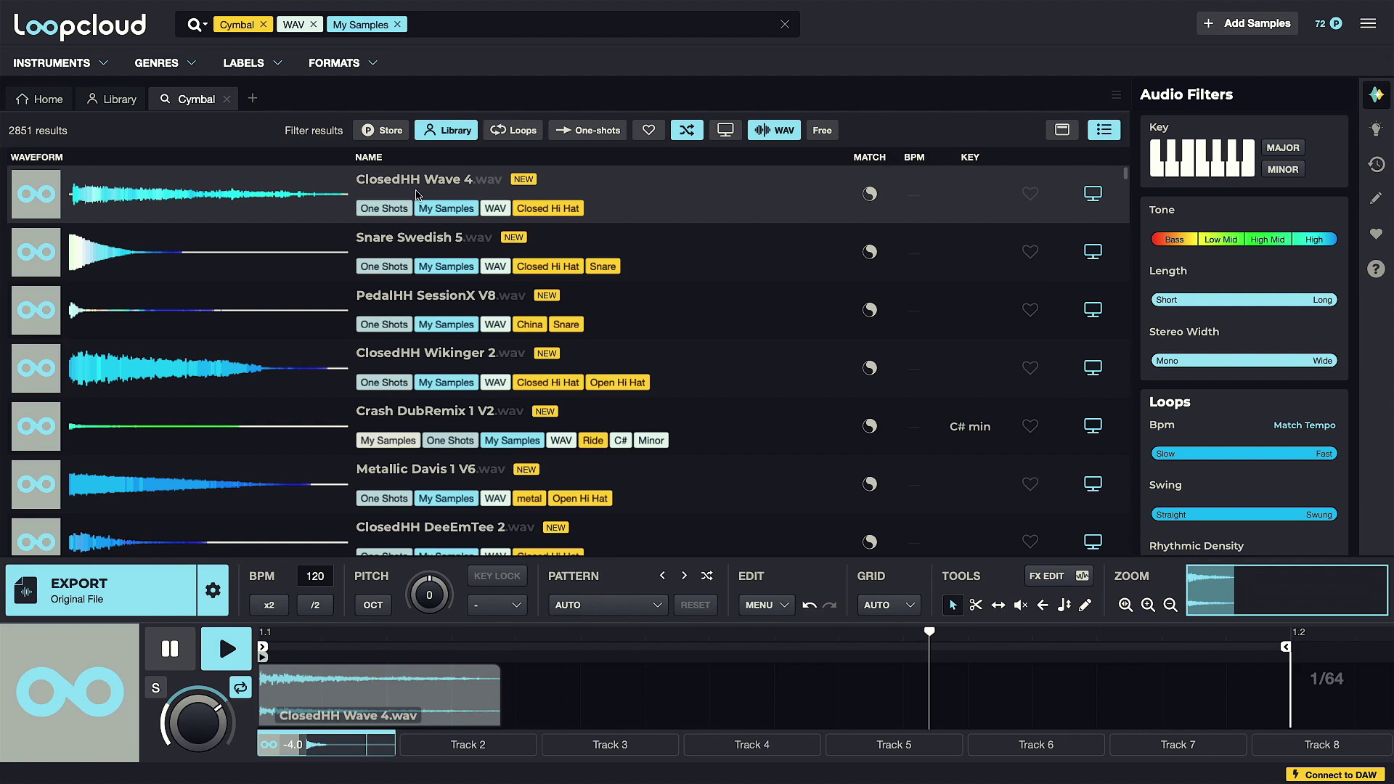
{"action": "left_click", "coordinate": [435, 296]}
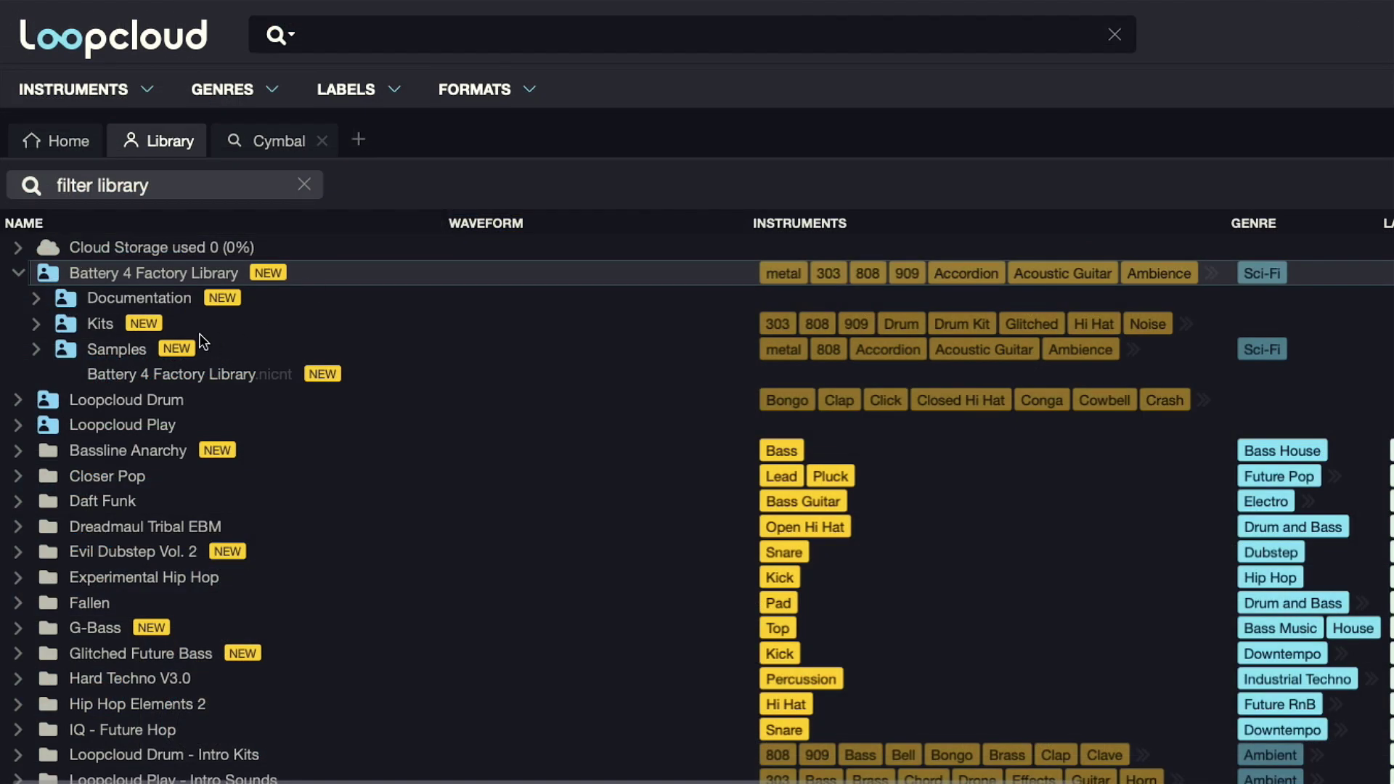
Step: Rename the Battery 4 Factory Library folder to 'Battery', then reopen its File menu
{"action": "right_click", "coordinate": [159, 277]}
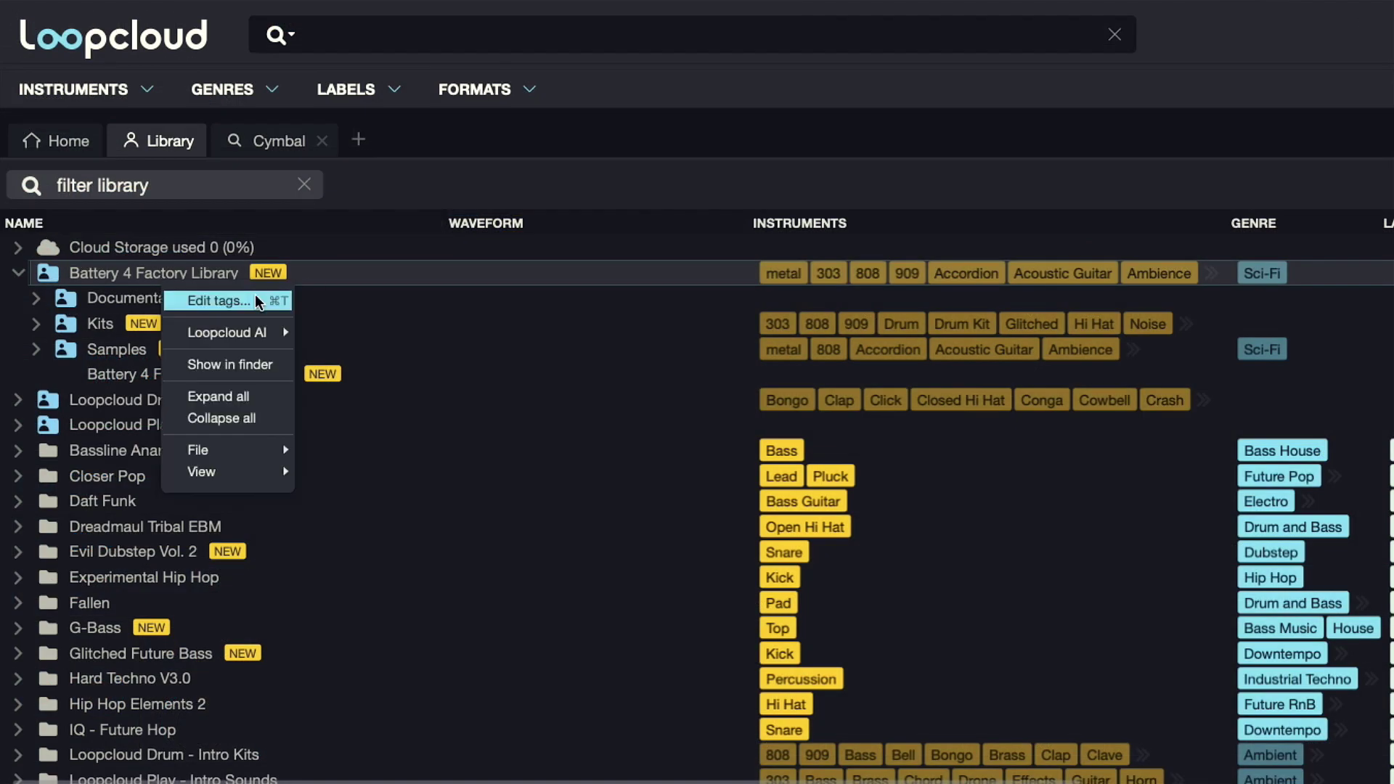
{"action": "mouse_move", "coordinate": [252, 454]}
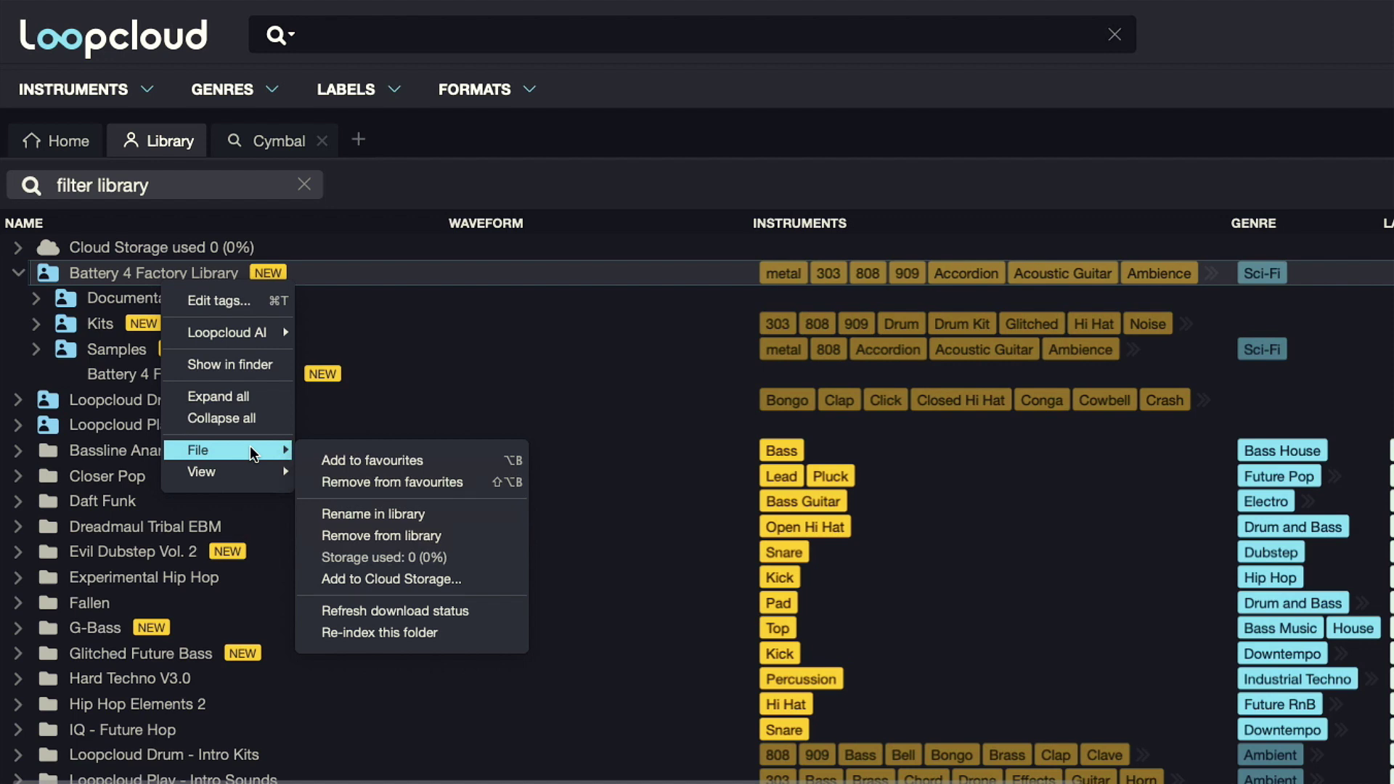
{"action": "left_click", "coordinate": [460, 515]}
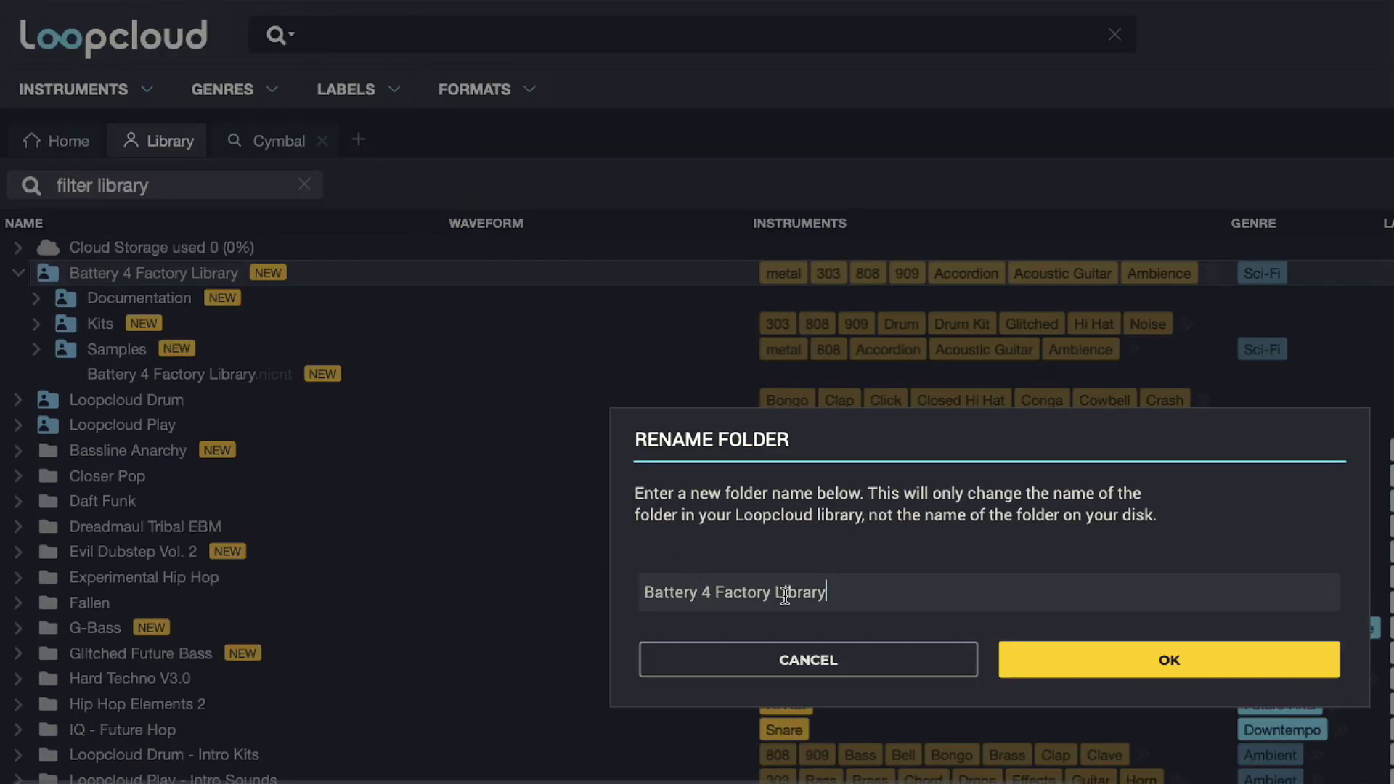
{"action": "left_click_drag", "start_coordinate": [828, 589], "coordinate": [701, 597]}
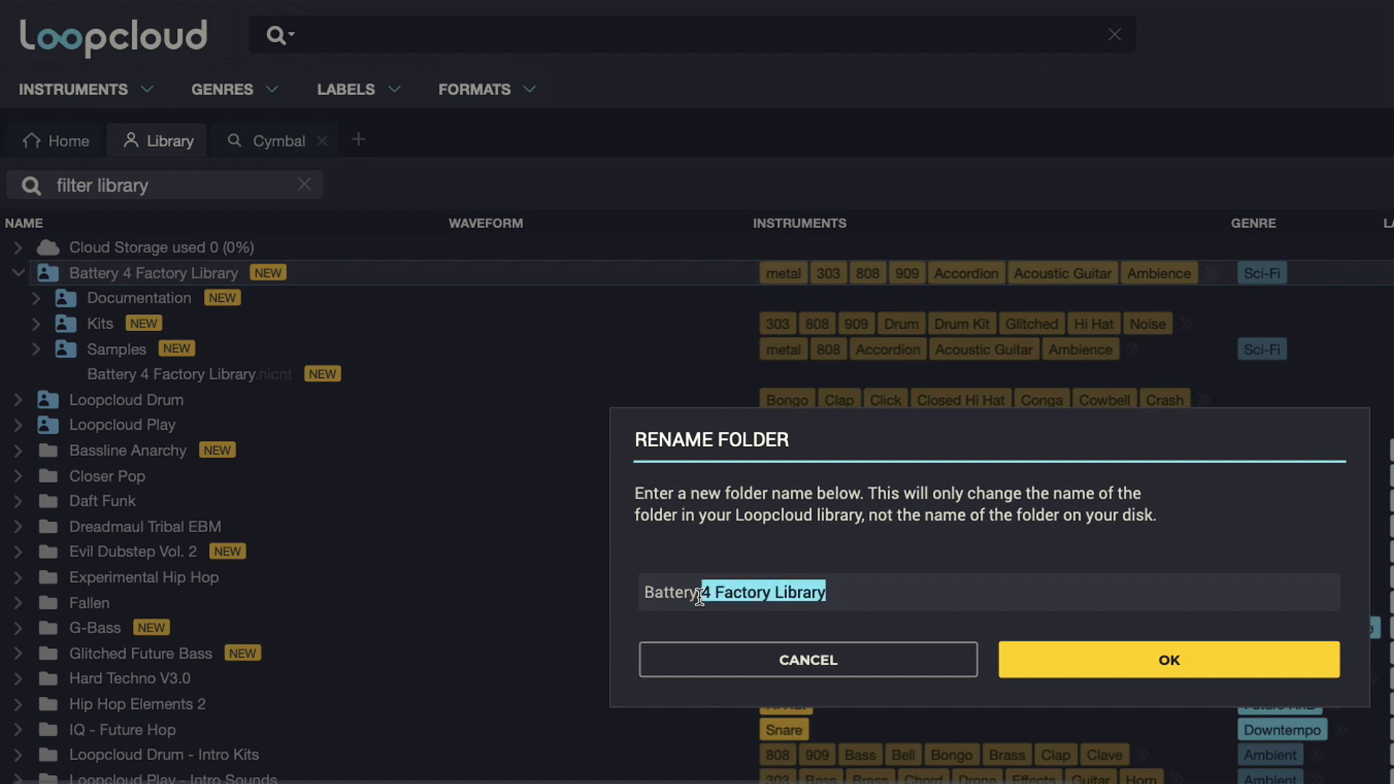
{"action": "key", "text": "BackSpace"}
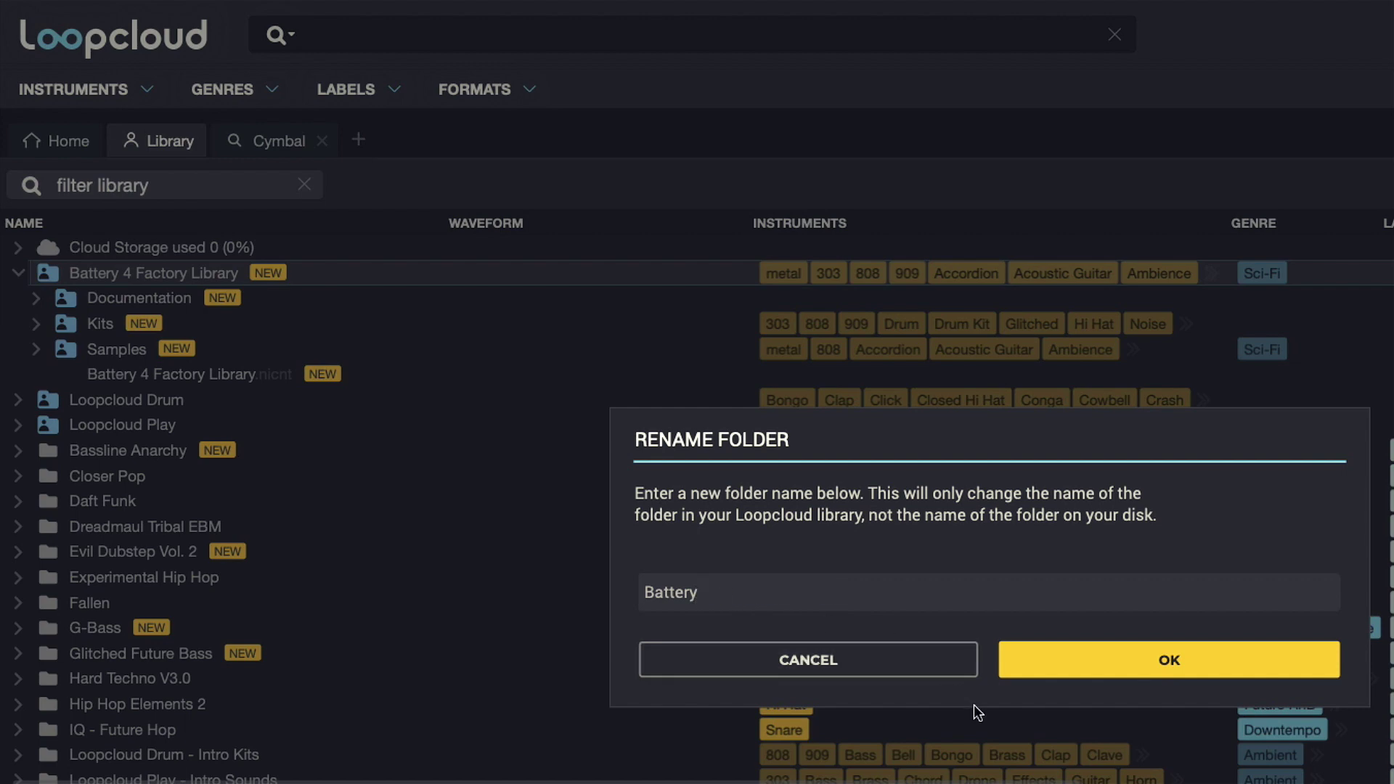
{"action": "left_click", "coordinate": [1109, 666]}
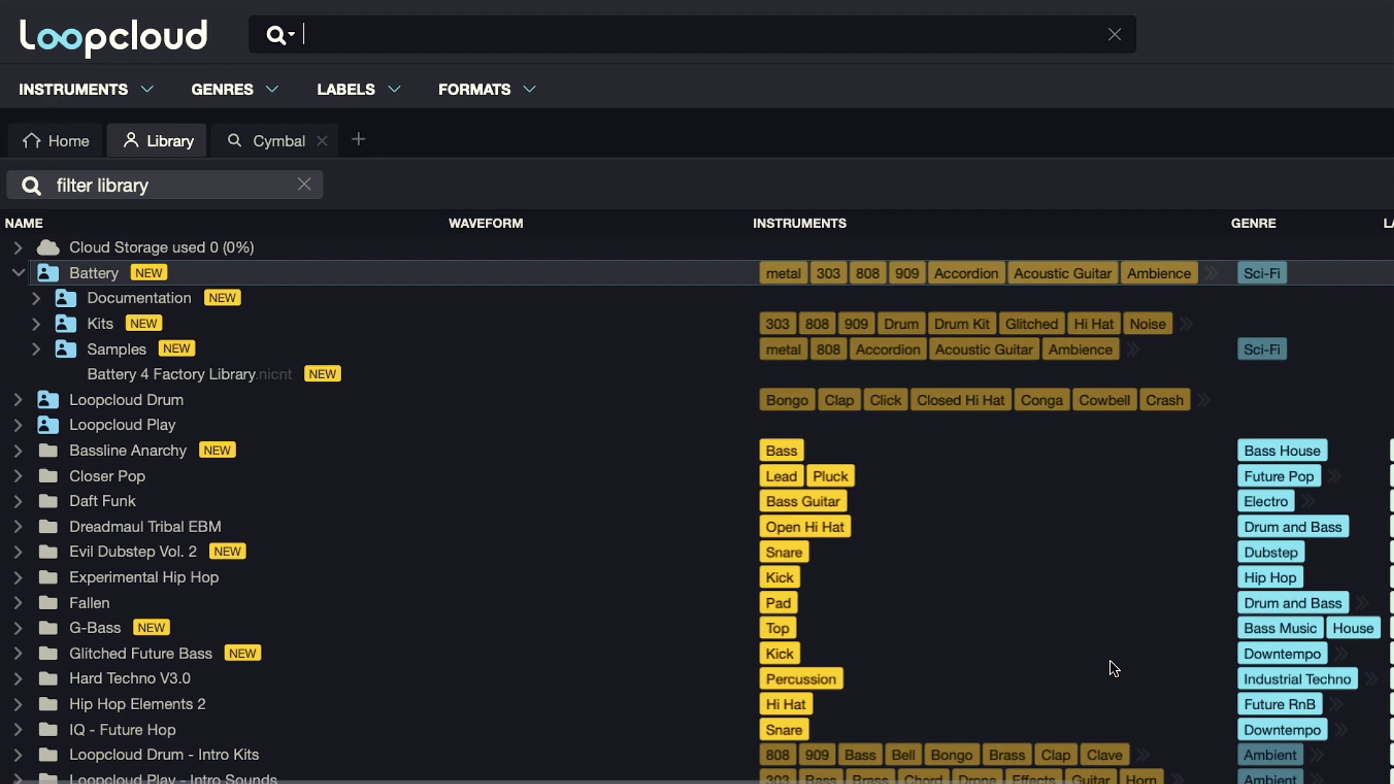
{"action": "right_click", "coordinate": [88, 274]}
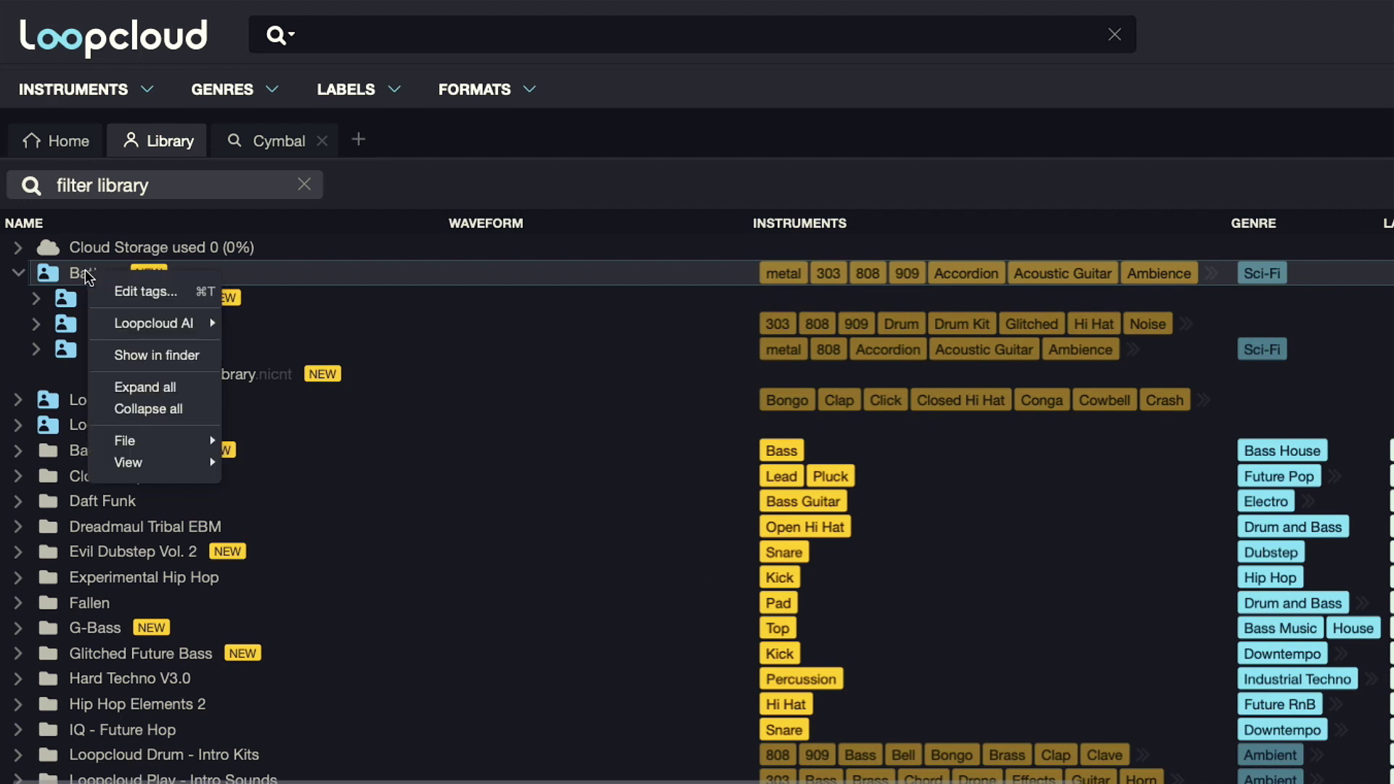
{"action": "mouse_move", "coordinate": [178, 443]}
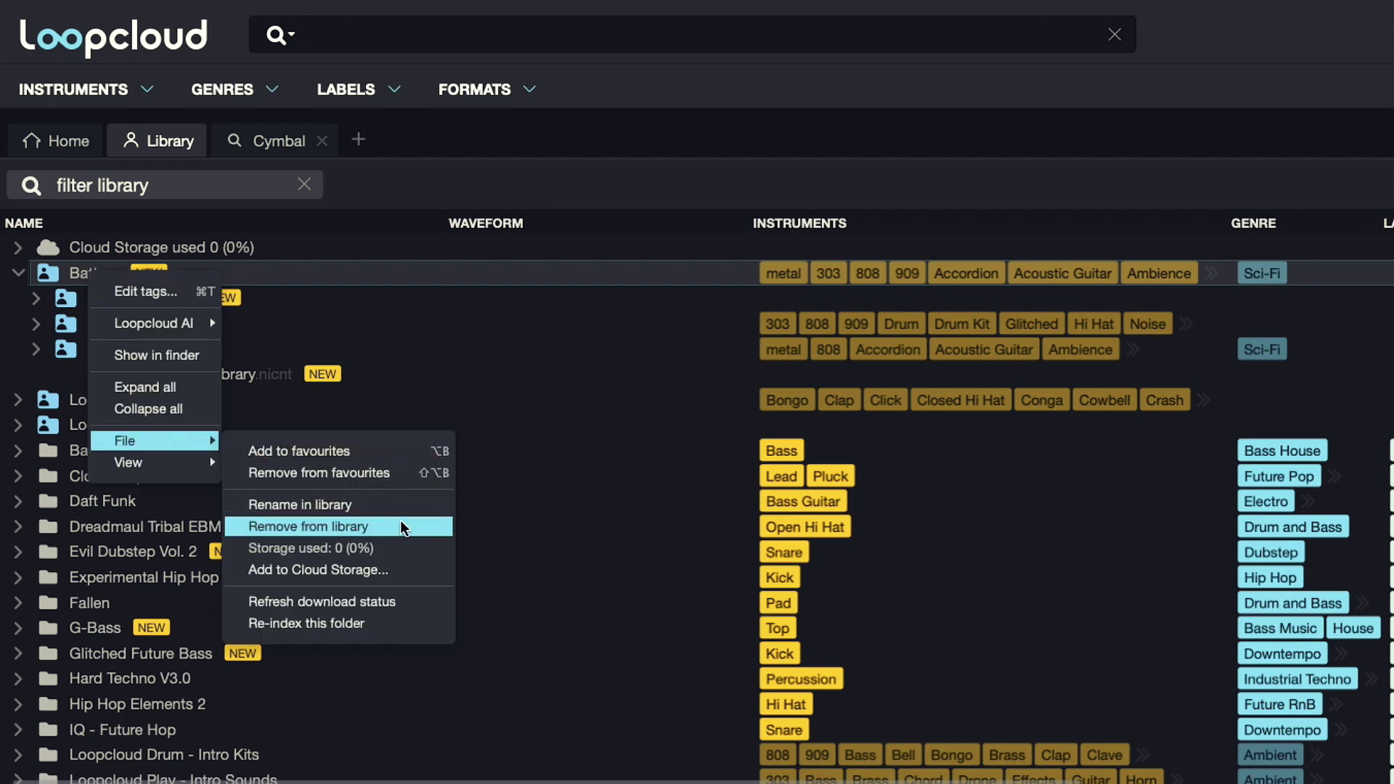